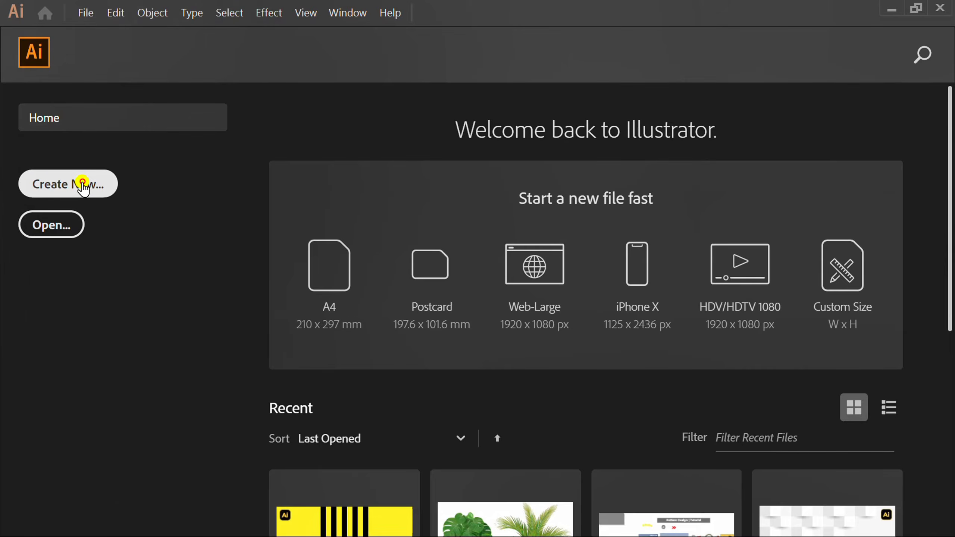
Create a new landscape document 1280 pt wide and 720 pt high with one artboard.
click(83, 184)
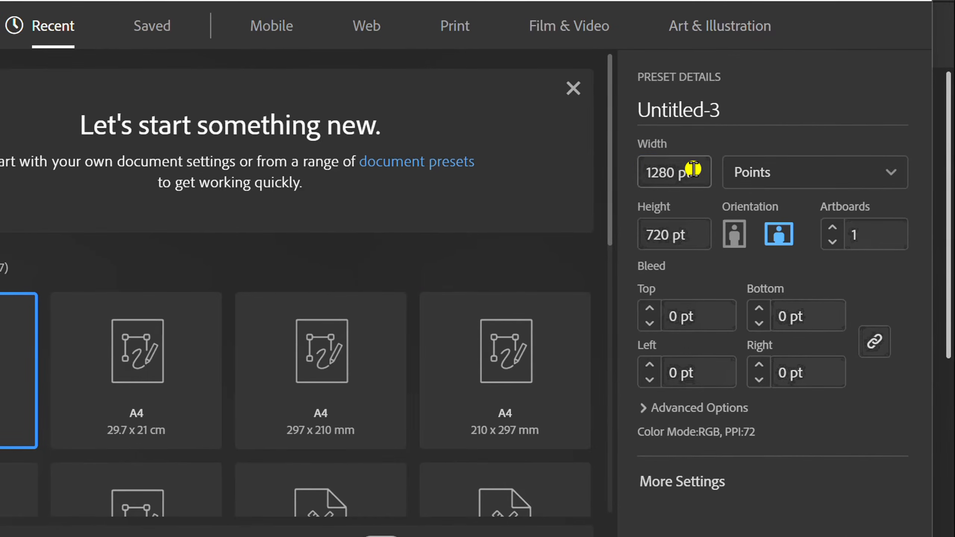
click(701, 236)
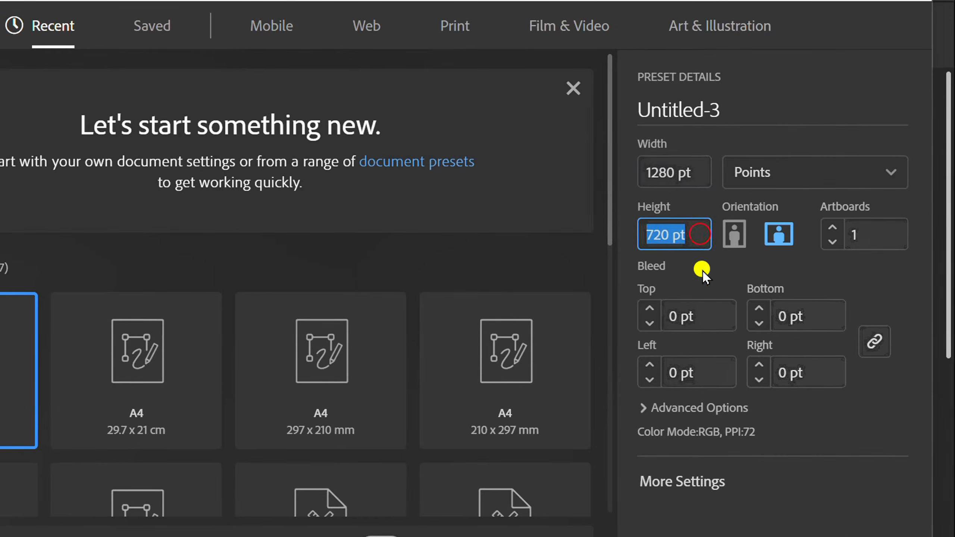
click(813, 500)
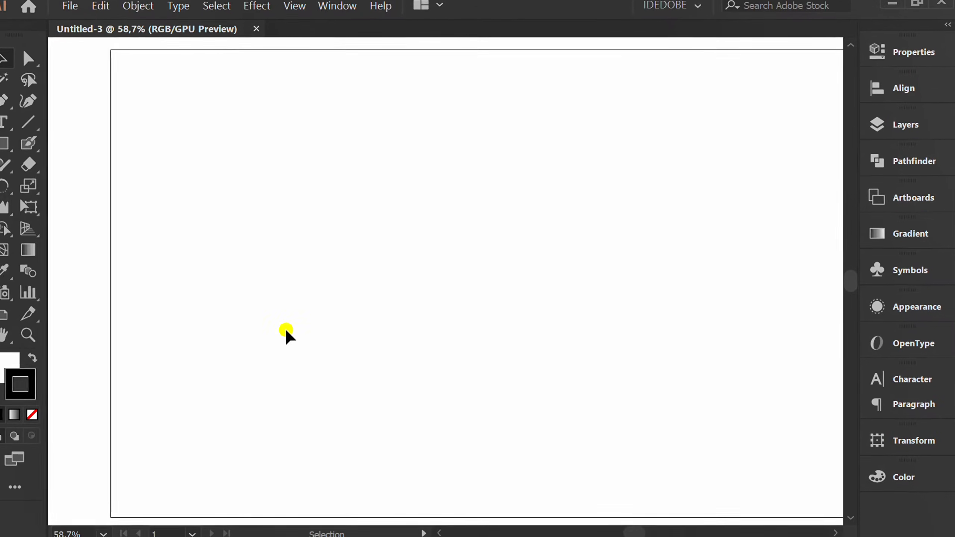
Draw a 1280 × 720 pt rectangle that covers the whole artboard.
scroll(269, 301, down, 2)
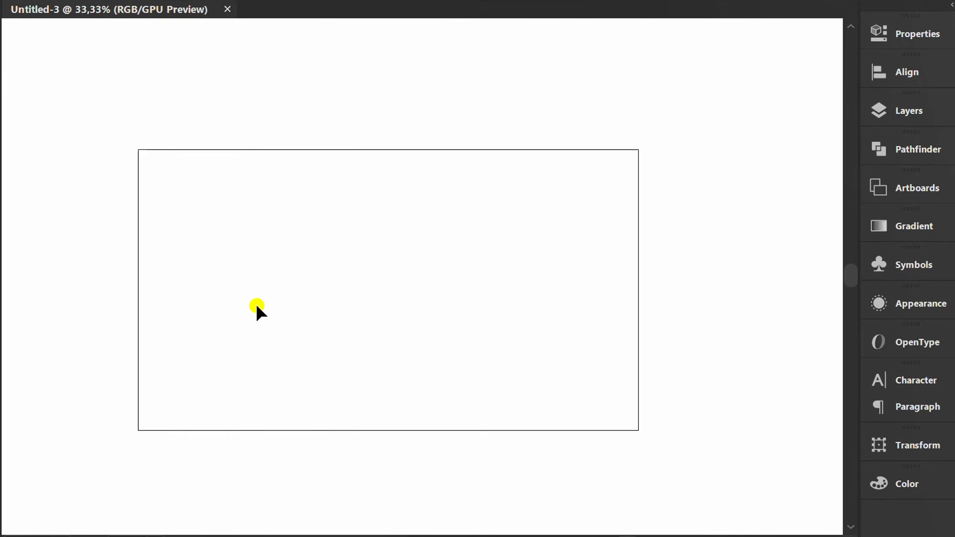
key(m)
drag(136, 149, 639, 431)
key(v)
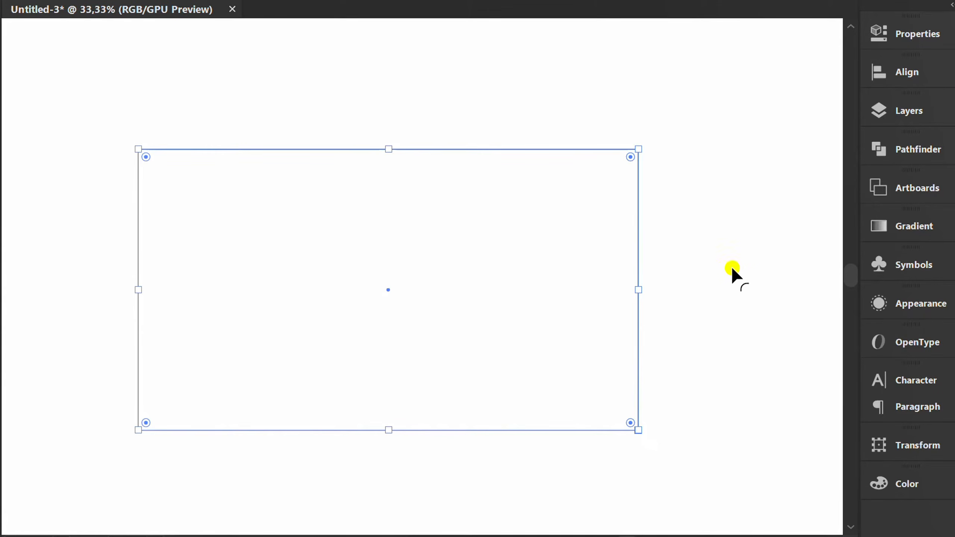
Fill the background rectangle with black and remove its stroke.
click(900, 34)
click(643, 221)
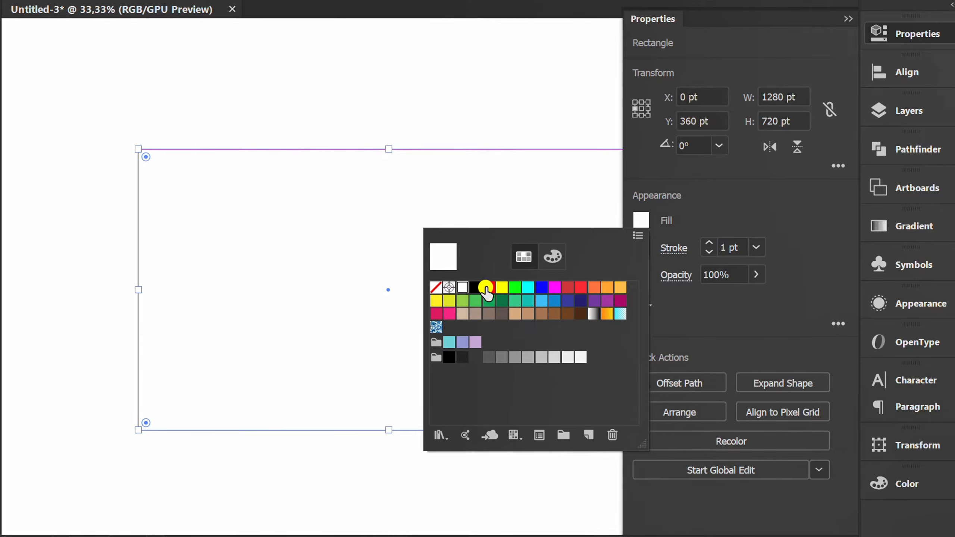
click(475, 288)
click(741, 208)
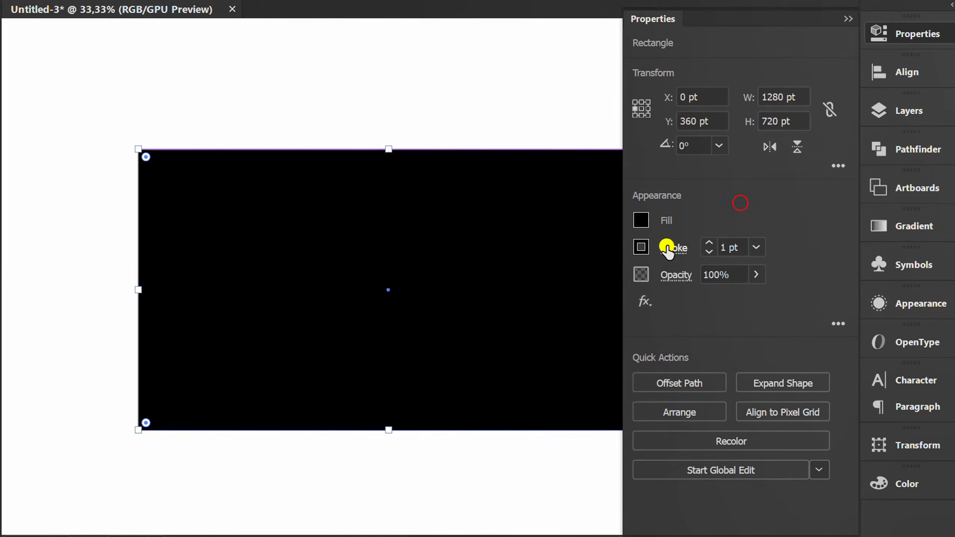
click(643, 247)
click(436, 314)
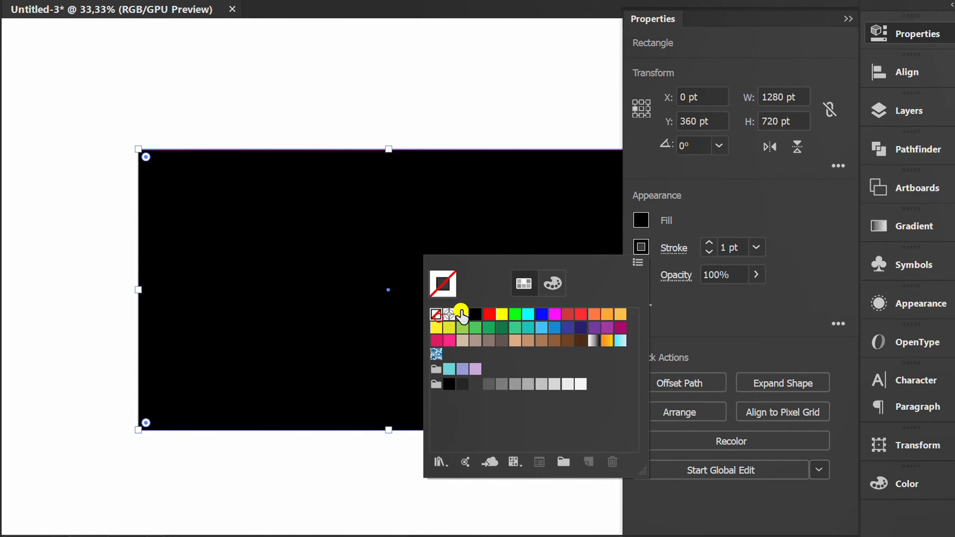
click(743, 206)
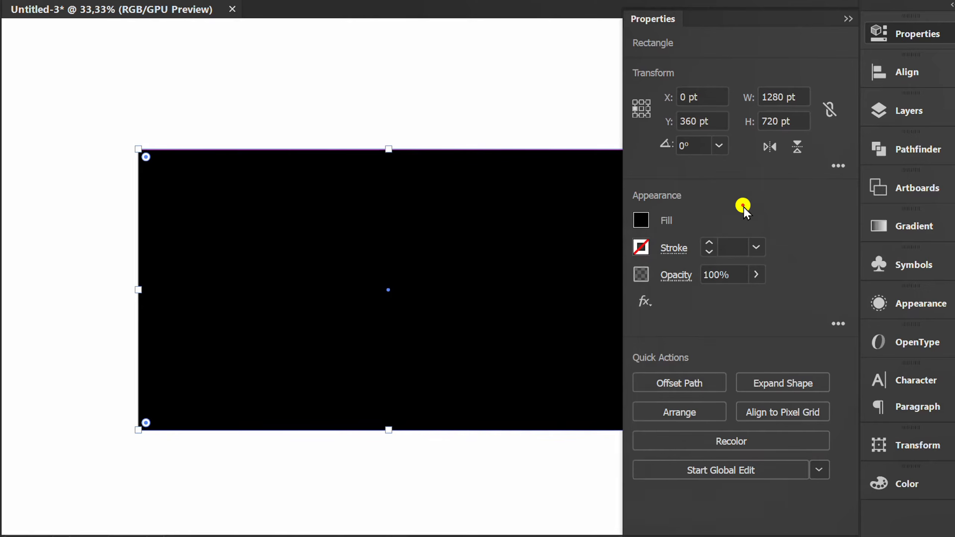
Lock Layer 1 containing the black background and add a new layer above it.
click(902, 120)
click(623, 121)
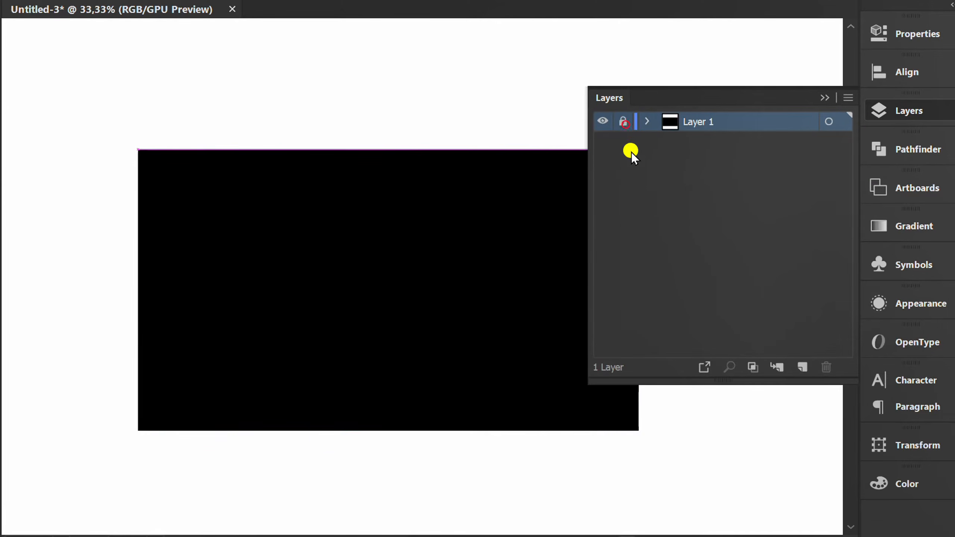
click(802, 367)
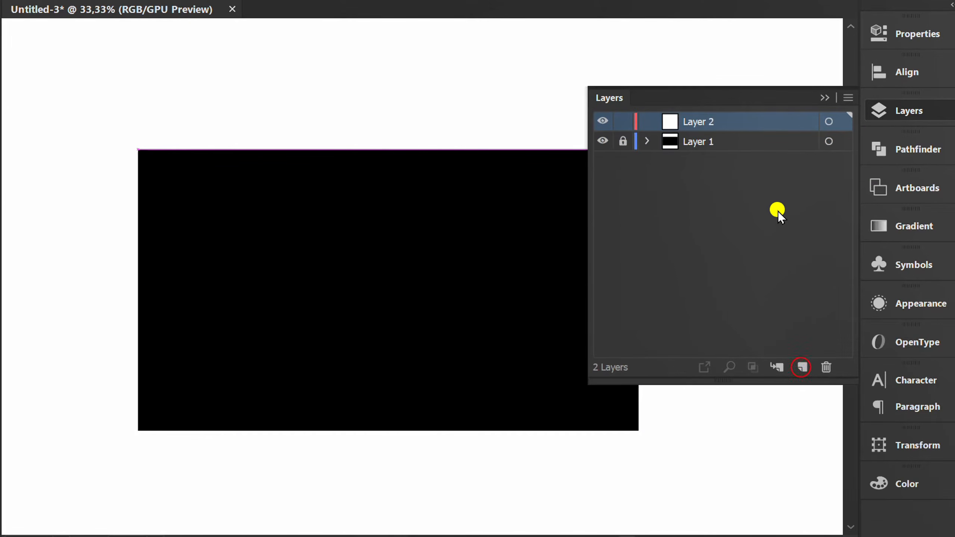
click(824, 97)
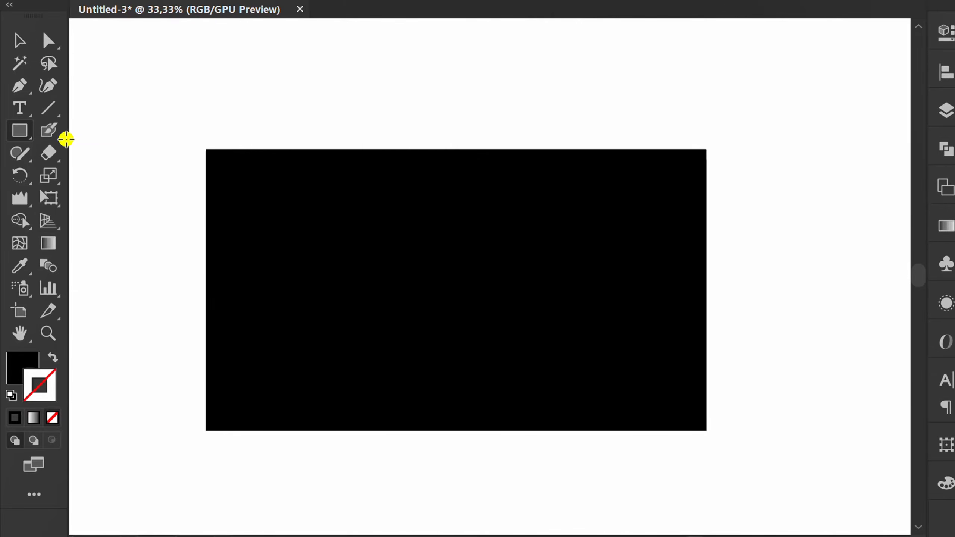
Activate the Blob Brush tool and confirm its options with a fixed size of 100 pt.
click(48, 131)
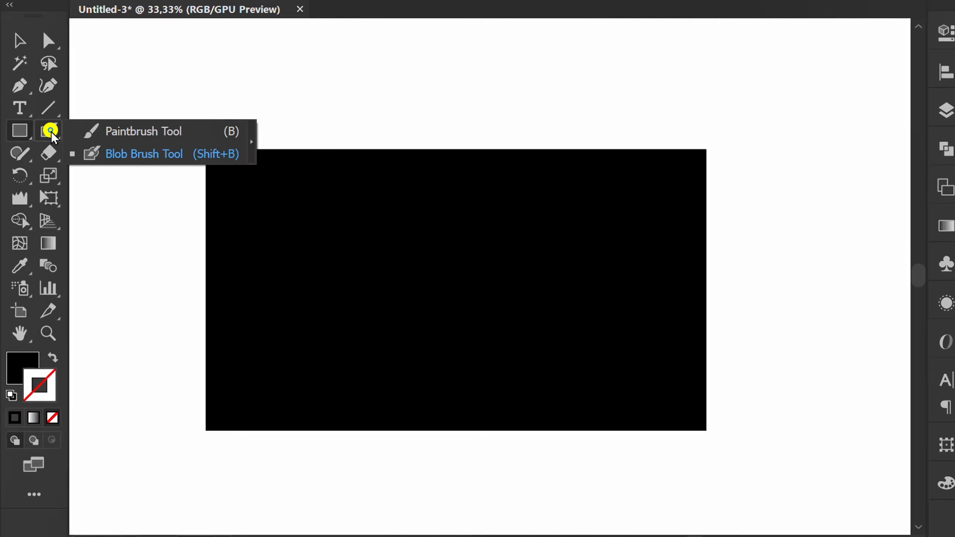
click(144, 154)
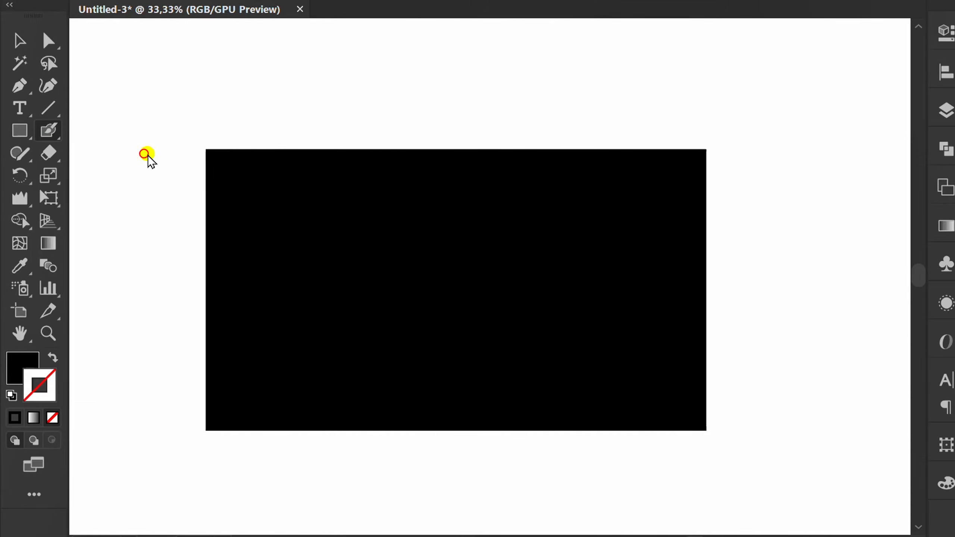
double_click(48, 130)
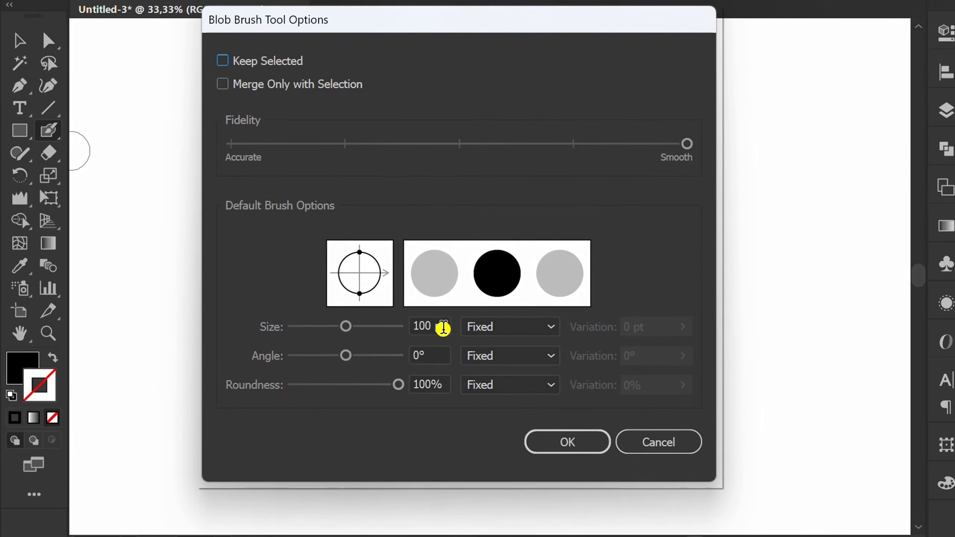
click(443, 328)
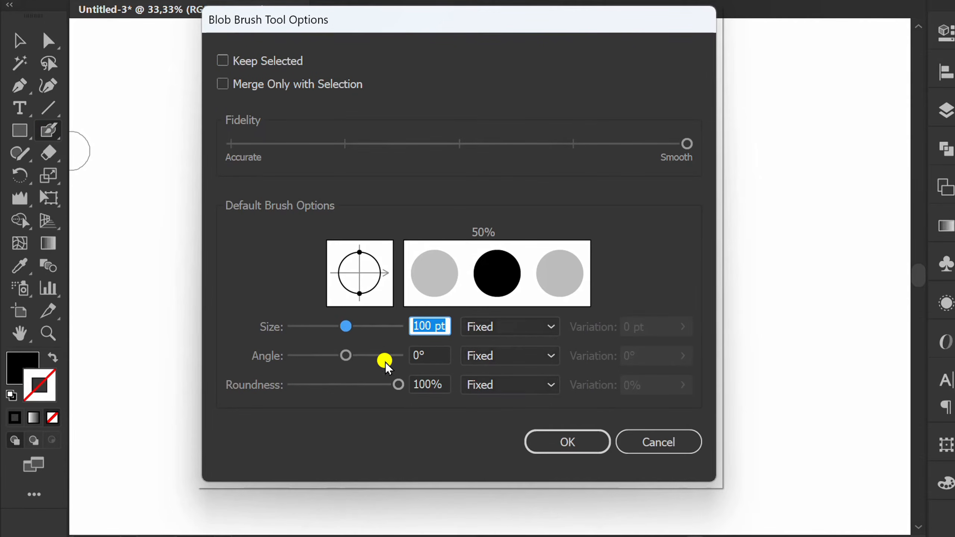
click(563, 448)
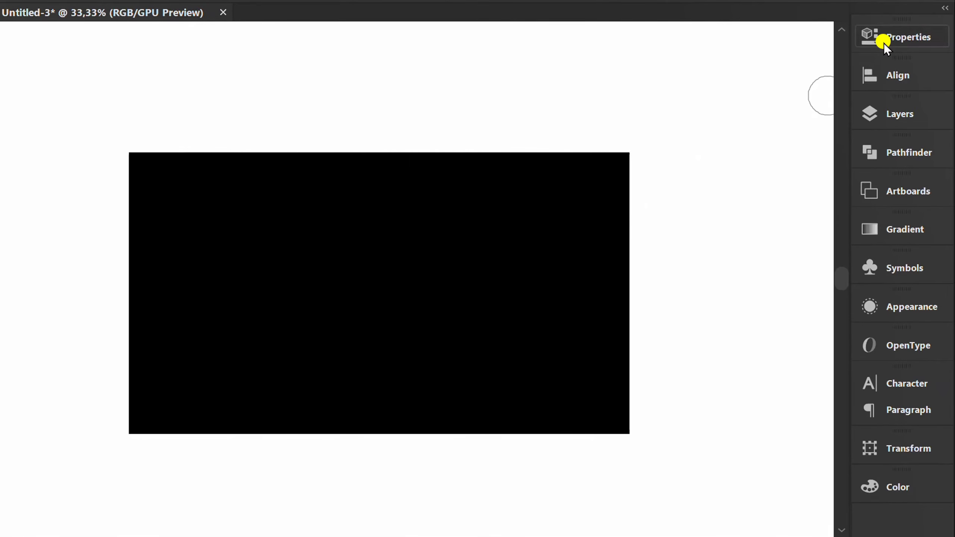
Set the Blob Brush to no fill and a dark green stroke colour.
click(884, 37)
click(635, 223)
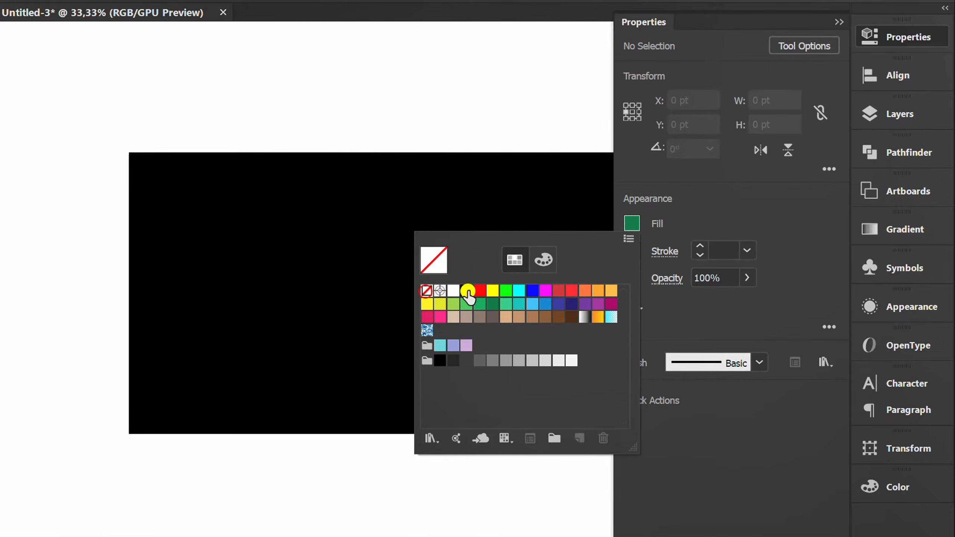
click(717, 206)
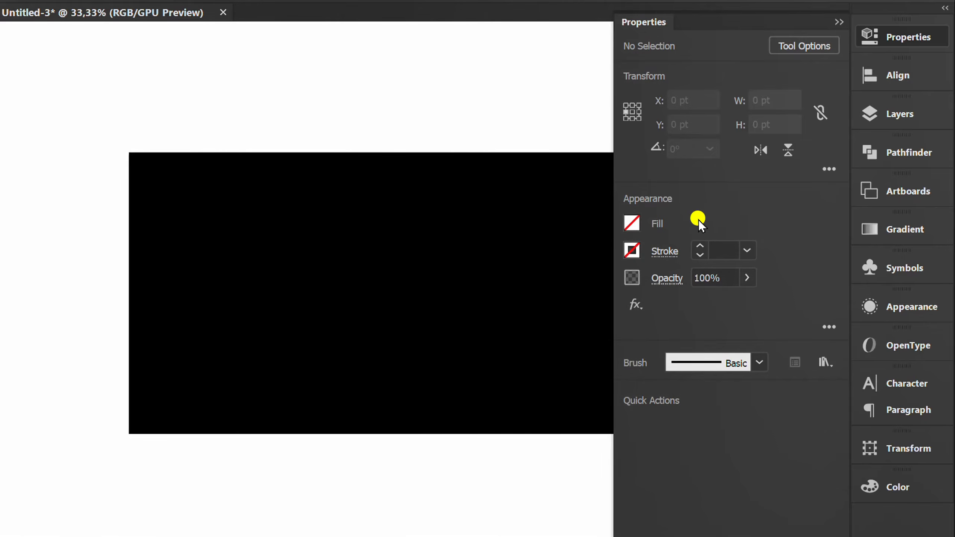
click(632, 250)
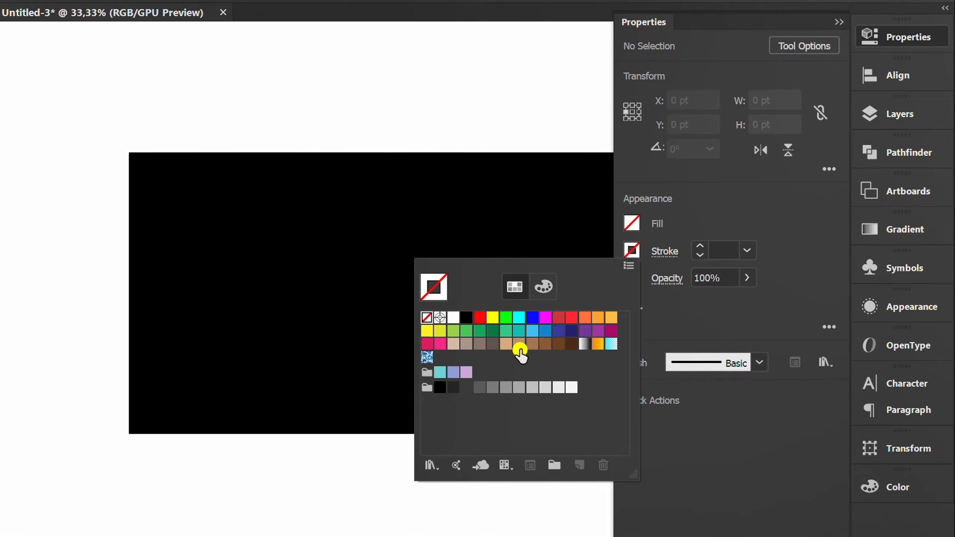
click(493, 331)
click(796, 203)
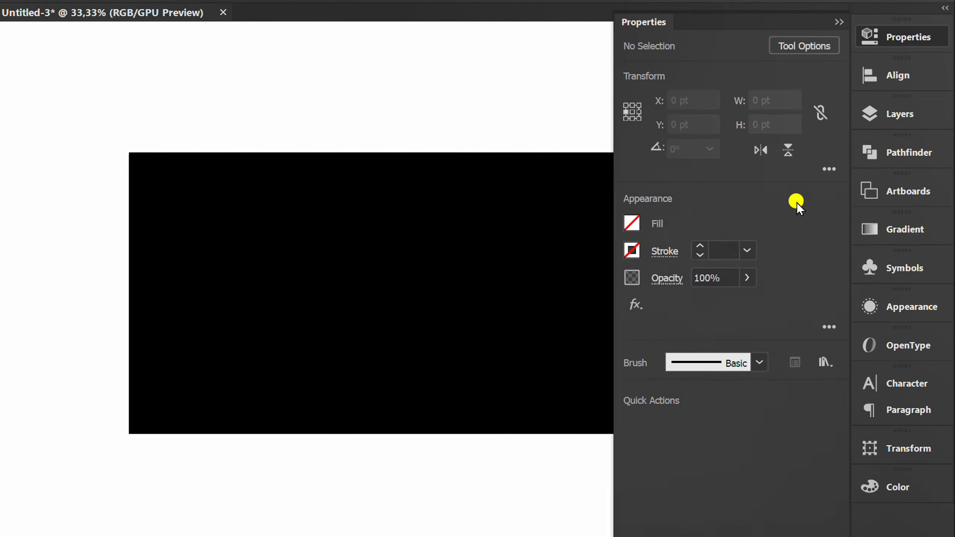
click(838, 21)
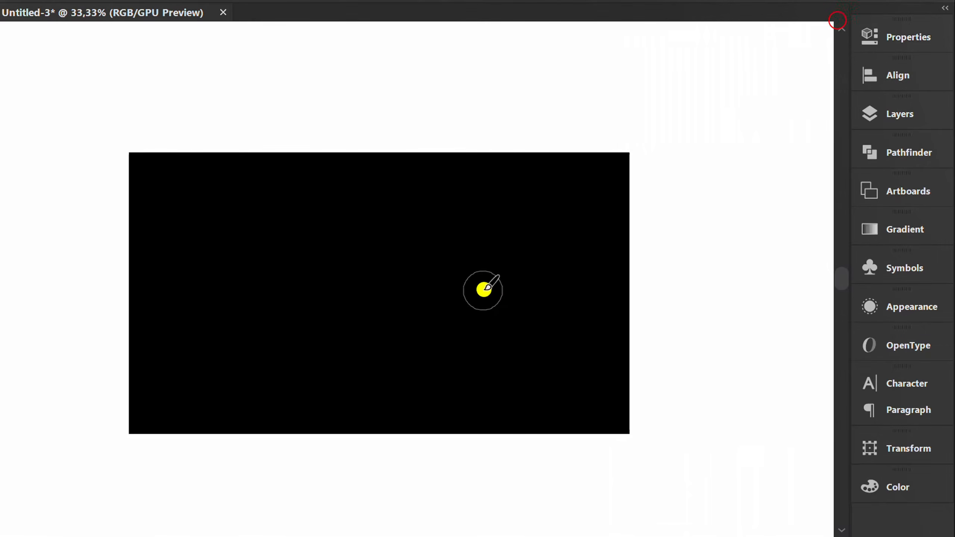
Paint six separate wavy dark green strokes across the black background, several running past the artboard edges.
mouse_move(139, 239)
mouse_down()
mouse_move(207, 220)
mouse_move(320, 284)
mouse_up()
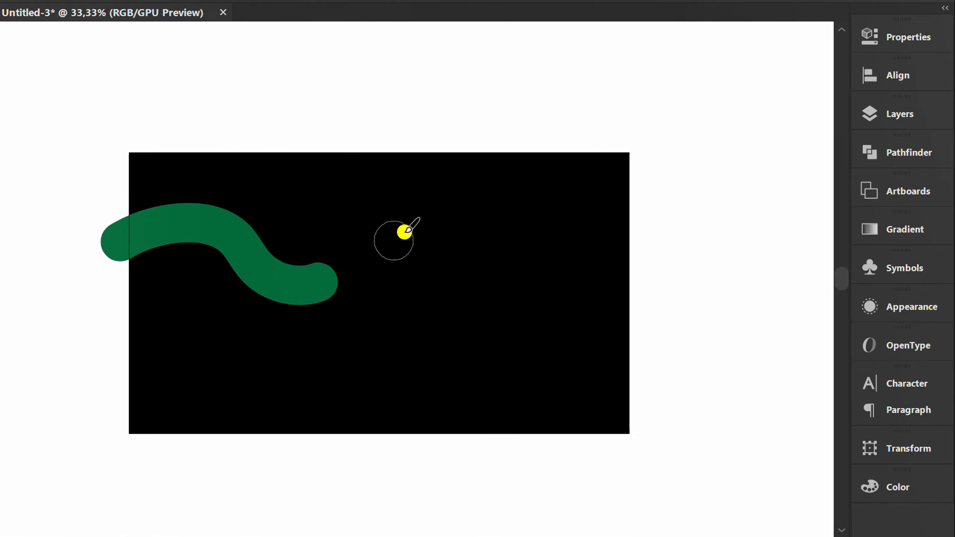
mouse_move(485, 146)
mouse_down()
mouse_move(443, 230)
mouse_move(262, 375)
mouse_up()
mouse_move(615, 405)
mouse_down()
mouse_move(584, 250)
mouse_move(560, 214)
mouse_up()
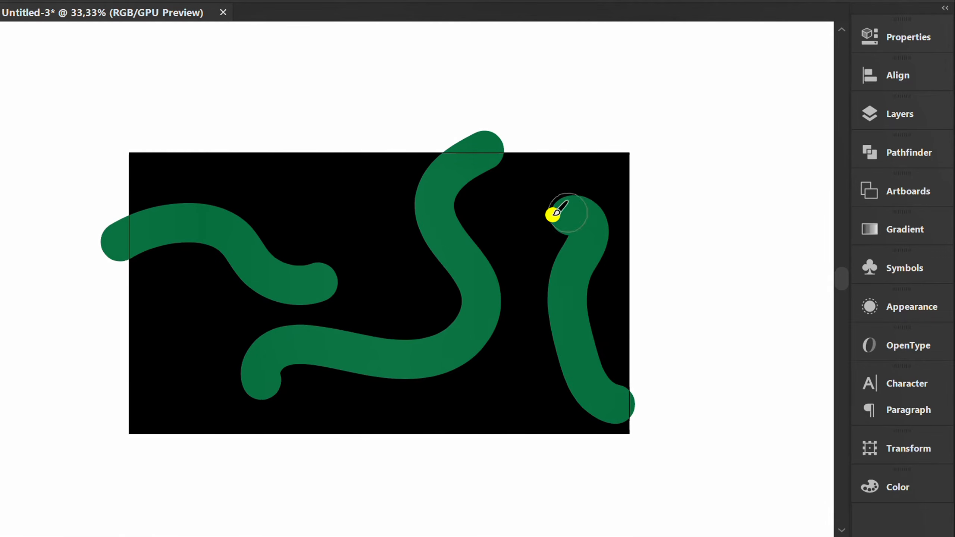
mouse_move(322, 151)
mouse_down()
mouse_move(335, 198)
mouse_move(373, 256)
mouse_up()
drag(473, 442, 517, 387)
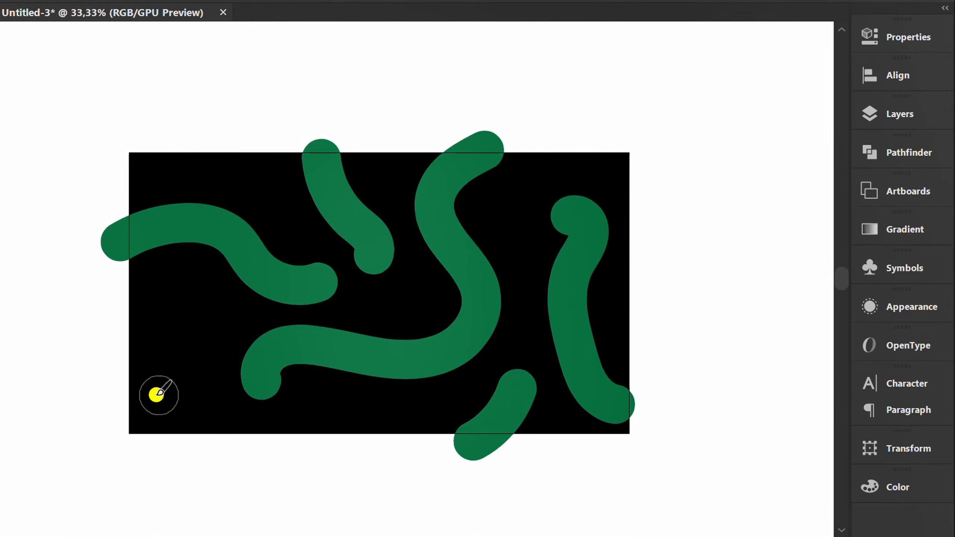
mouse_move(112, 420)
mouse_down()
mouse_move(166, 335)
mouse_move(223, 349)
mouse_up()
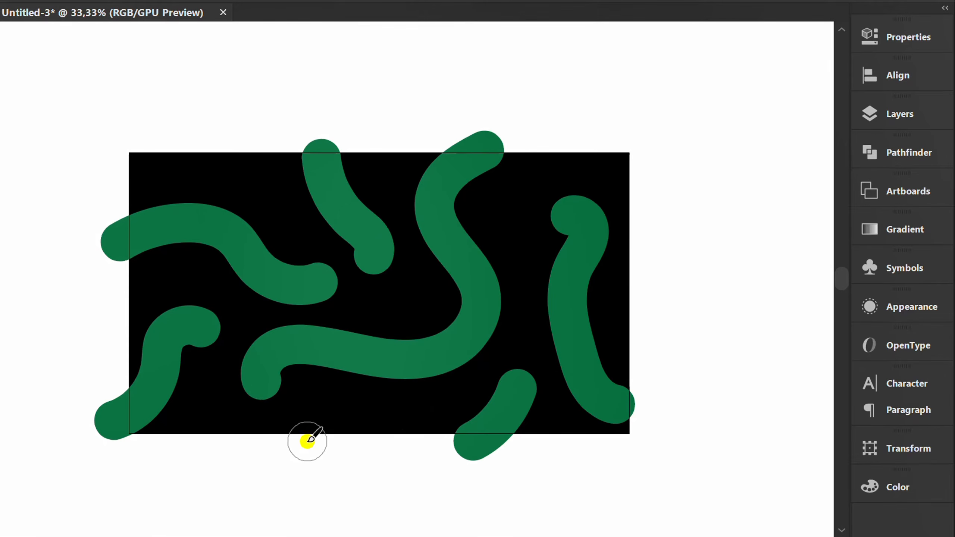
Change the brush's stroke colour to the dark brown swatch R=83 G=71 B=65.
click(883, 35)
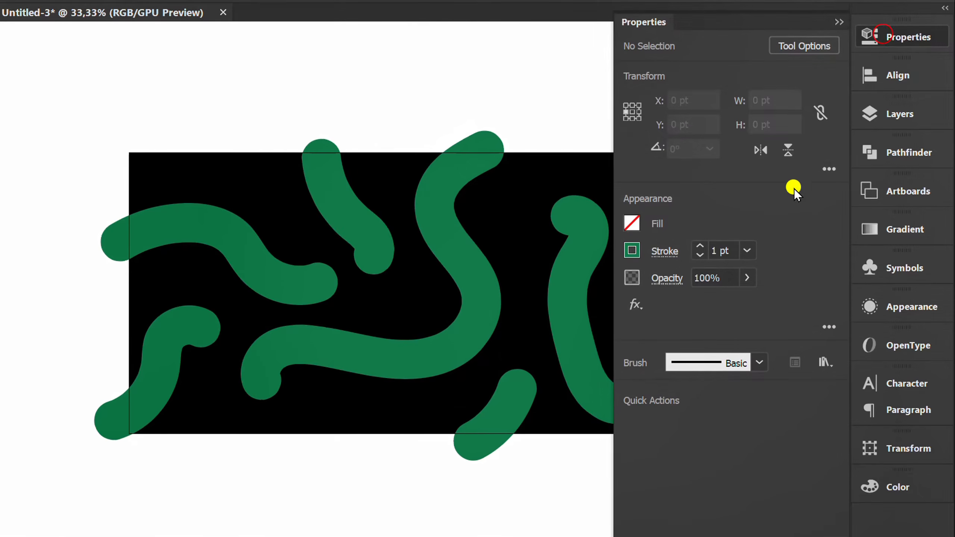
click(634, 252)
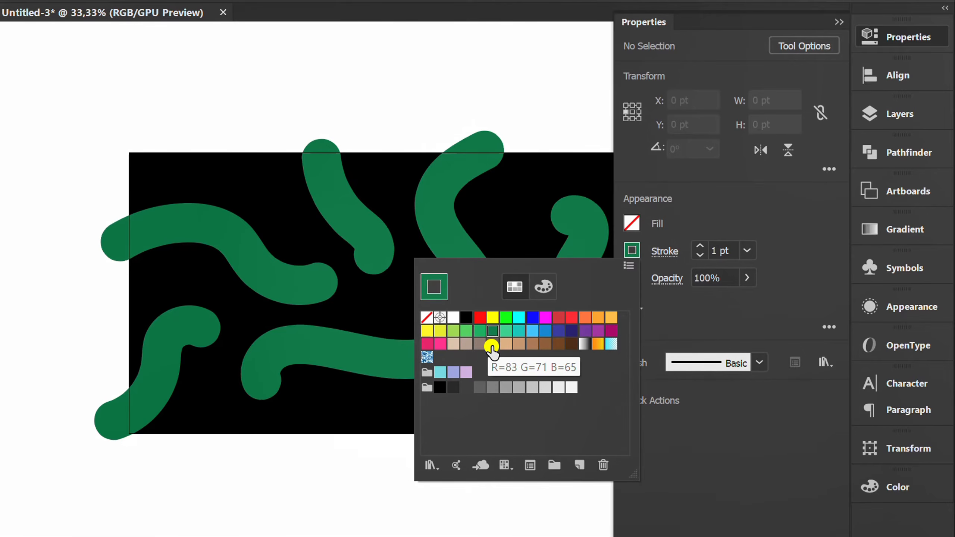
click(492, 344)
click(789, 221)
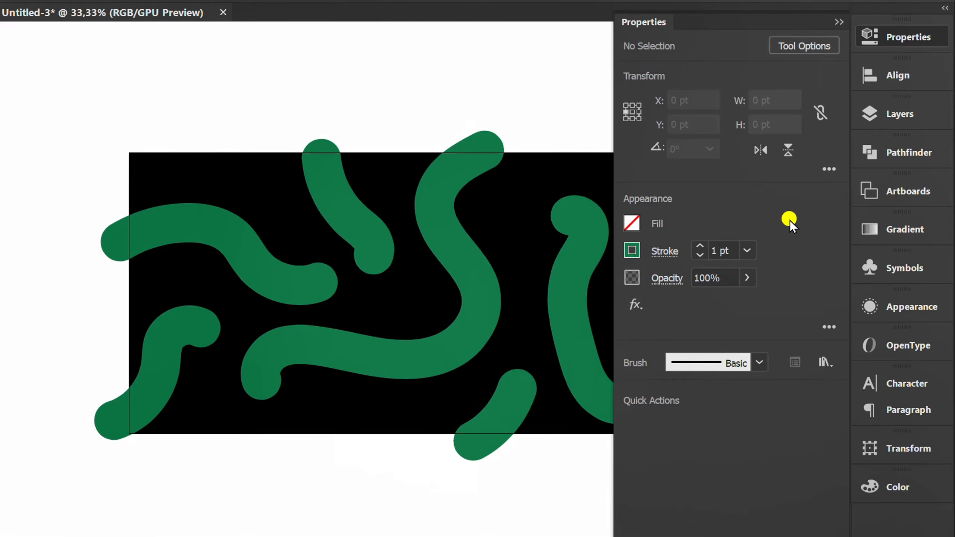
click(839, 22)
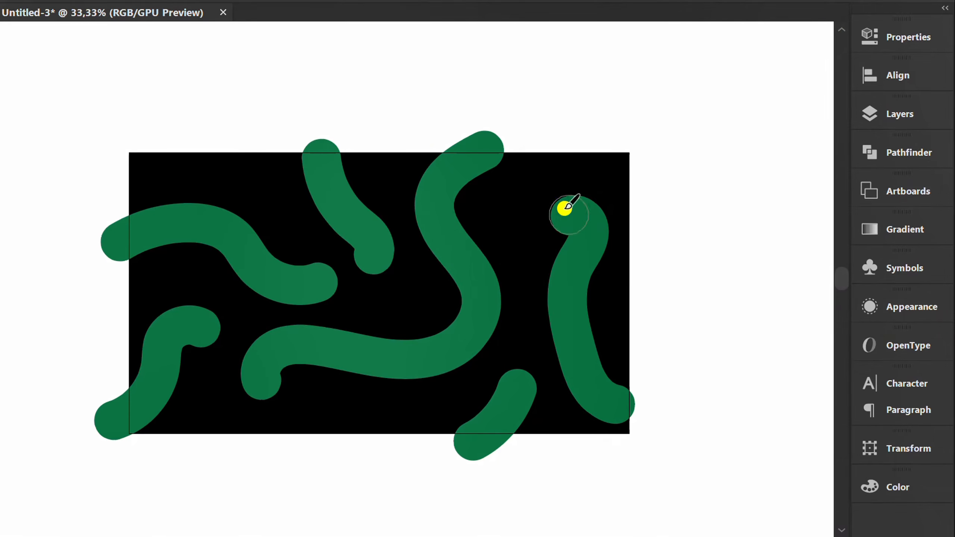
Paint seven curved brown strokes between and beside the green ones, some extending past the artboard edges.
mouse_move(566, 154)
mouse_down()
mouse_move(541, 165)
mouse_move(507, 242)
mouse_move(533, 315)
mouse_move(500, 371)
mouse_up()
mouse_move(271, 439)
mouse_down()
mouse_move(317, 404)
mouse_move(450, 399)
mouse_up()
drag(243, 331, 410, 282)
drag(378, 148, 399, 204)
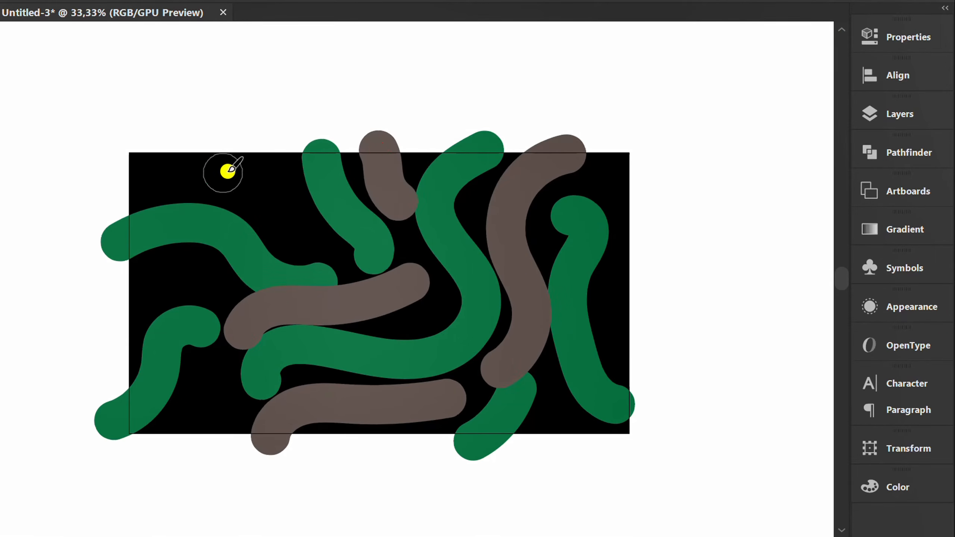
drag(242, 150, 296, 230)
mouse_move(125, 309)
mouse_down()
mouse_move(186, 277)
mouse_move(195, 282)
mouse_up()
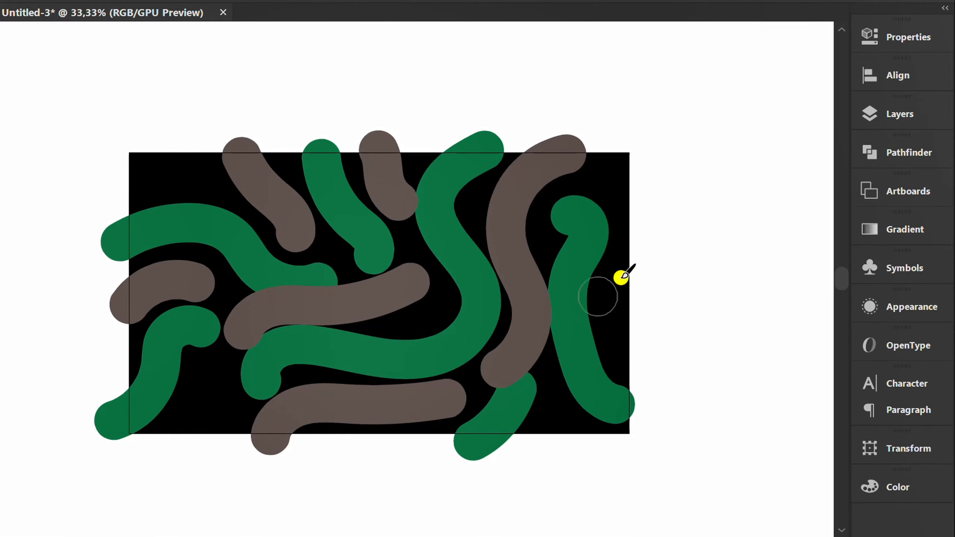
drag(641, 250, 637, 337)
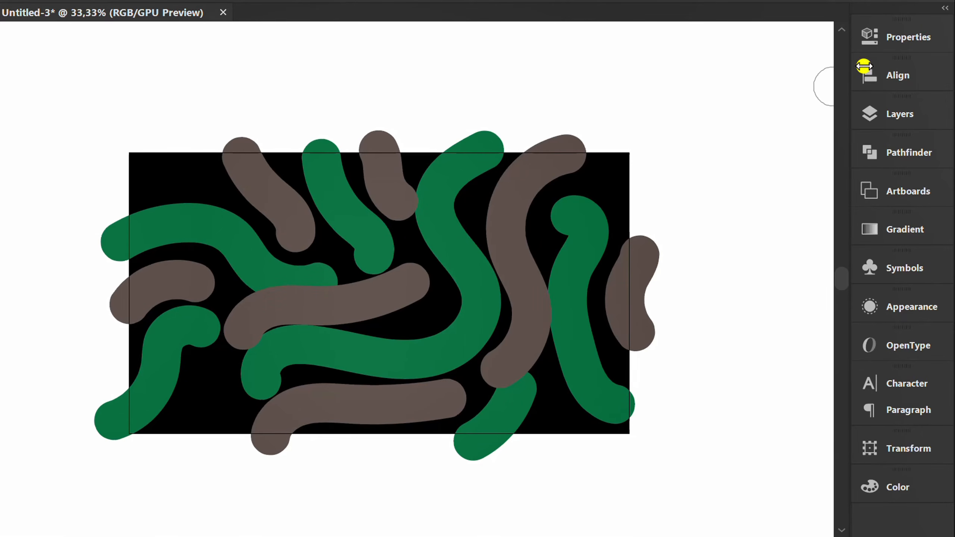
Change the brush's stroke colour to the light beige swatch.
click(902, 40)
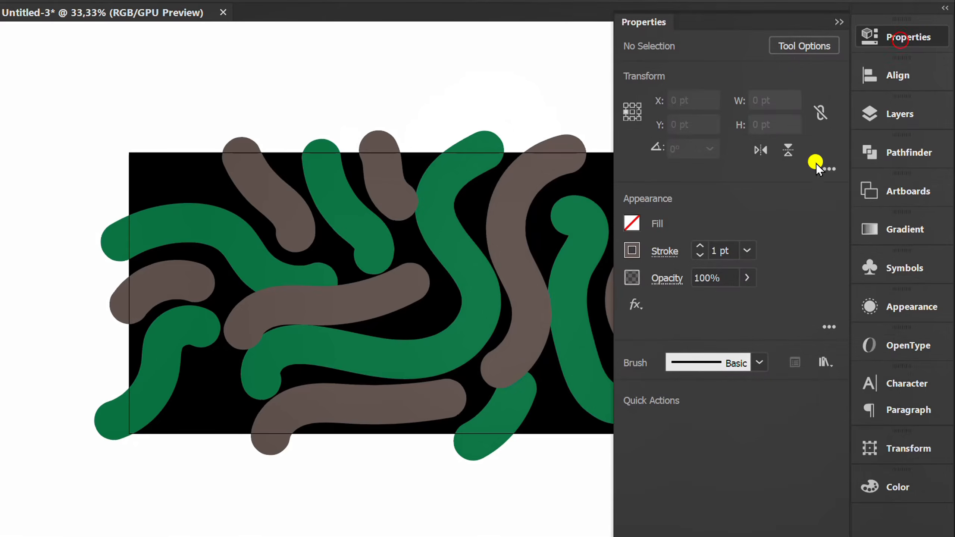
click(631, 253)
click(454, 344)
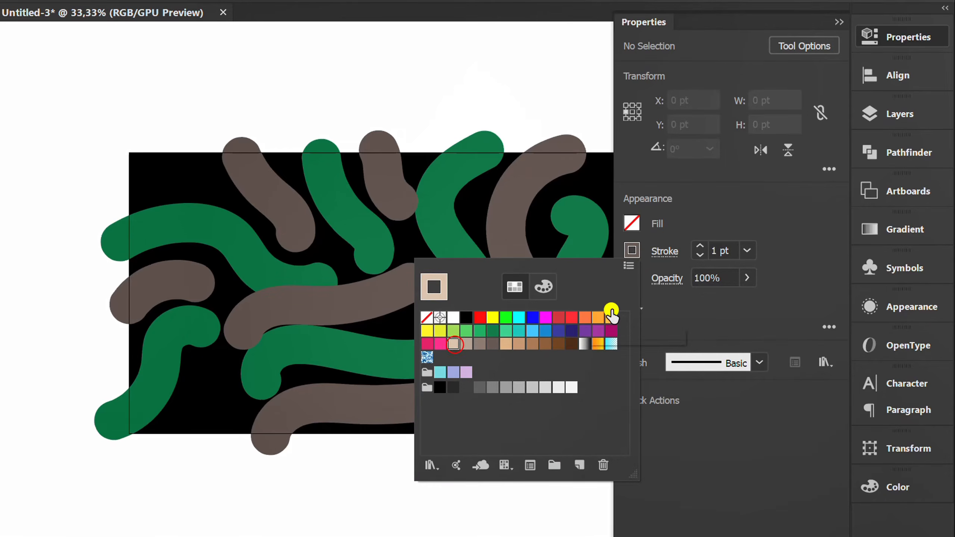
click(788, 207)
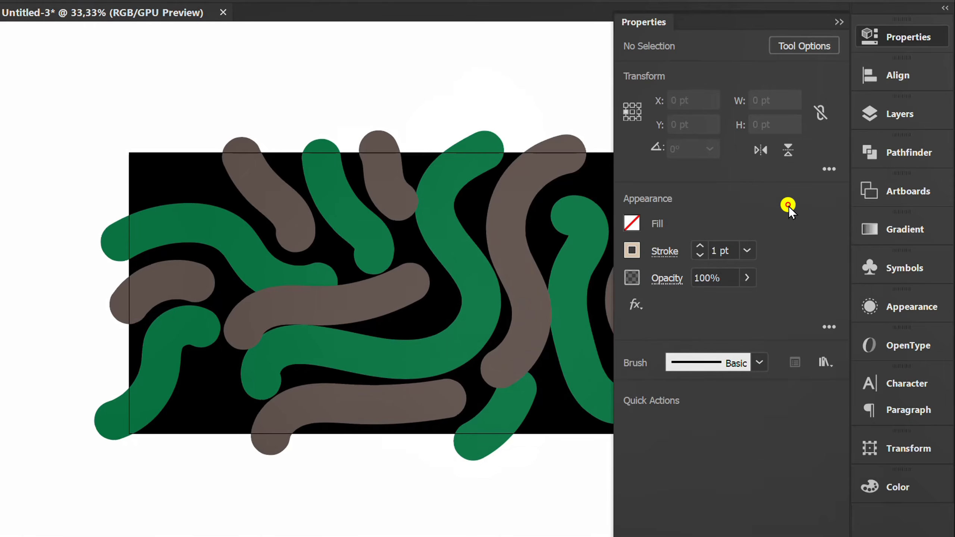
click(832, 21)
Paint ten short curved beige strokes across the green and brown ones, several extending past the artboard edges.
drag(141, 172, 222, 188)
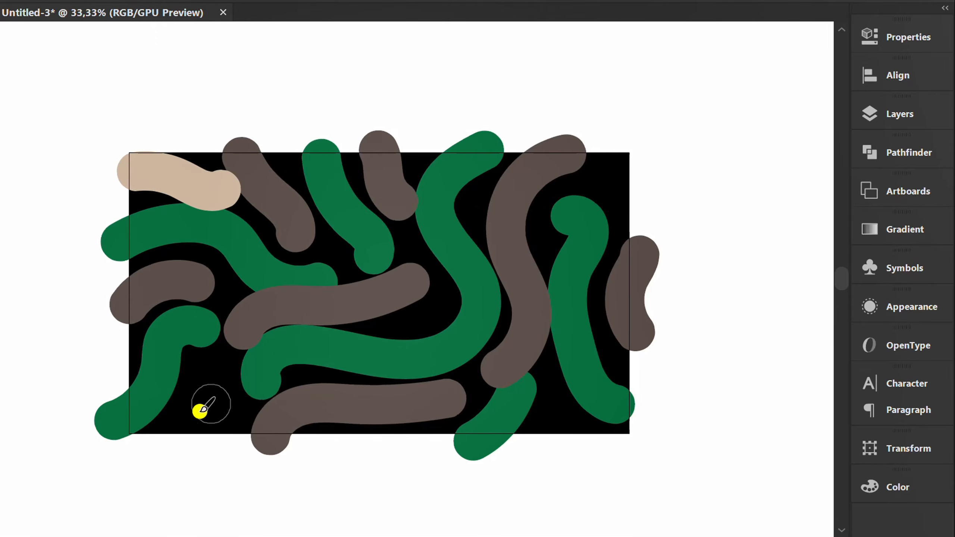
drag(188, 441, 230, 375)
click(396, 330)
mouse_move(398, 329)
mouse_down()
mouse_move(454, 292)
mouse_move(427, 245)
mouse_up()
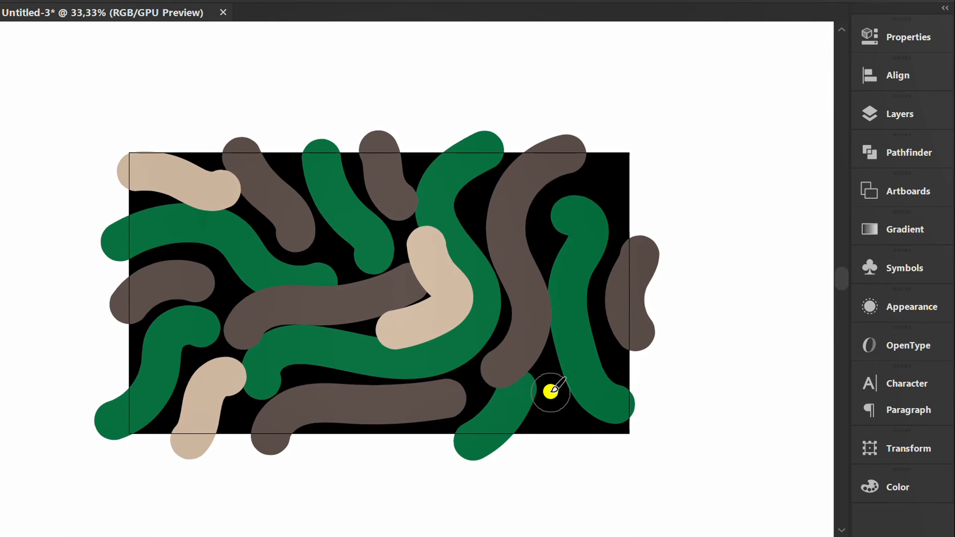
drag(551, 391, 567, 431)
drag(619, 145, 581, 203)
drag(268, 264, 352, 240)
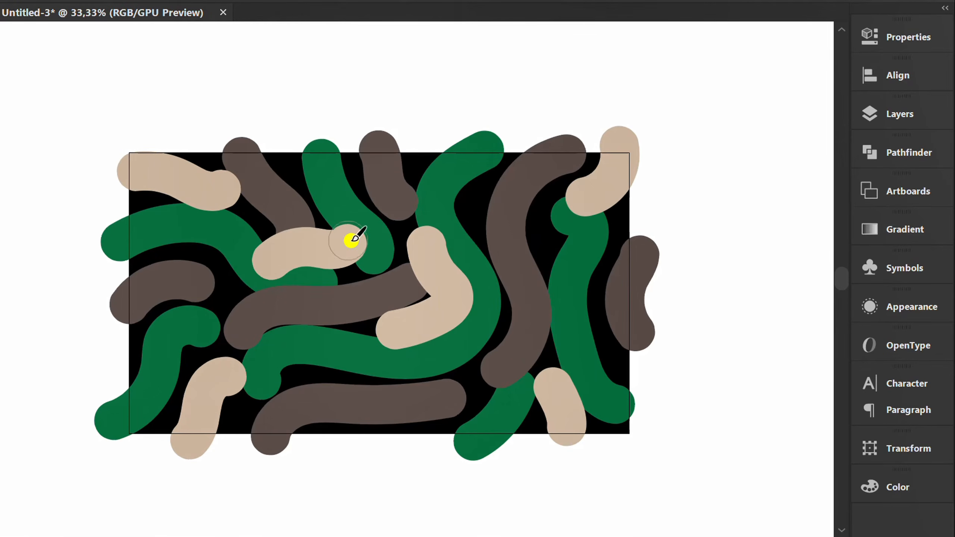
mouse_move(416, 161)
mouse_down()
mouse_move(450, 168)
mouse_move(483, 197)
mouse_up()
mouse_move(616, 294)
mouse_down()
mouse_move(589, 283)
mouse_move(521, 305)
mouse_up()
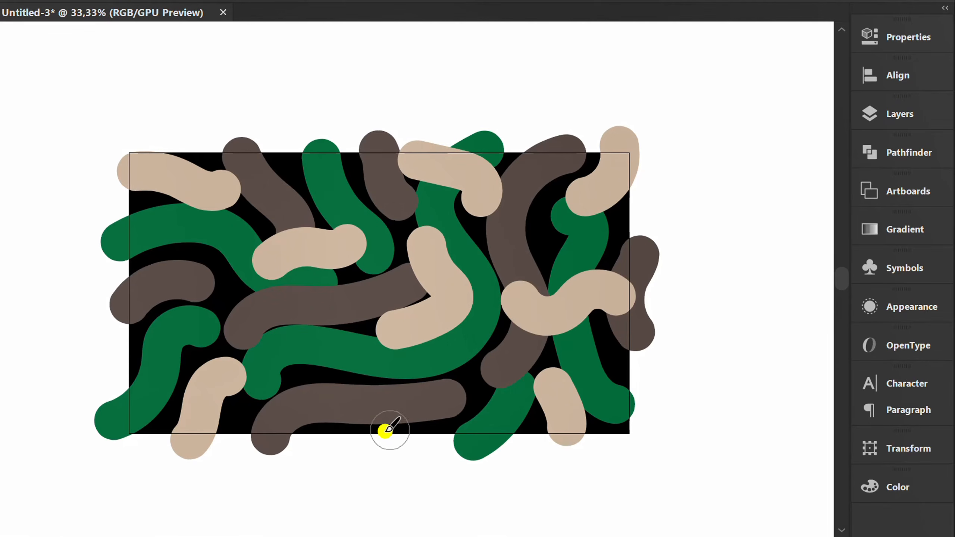
drag(376, 437, 410, 406)
drag(132, 306, 235, 301)
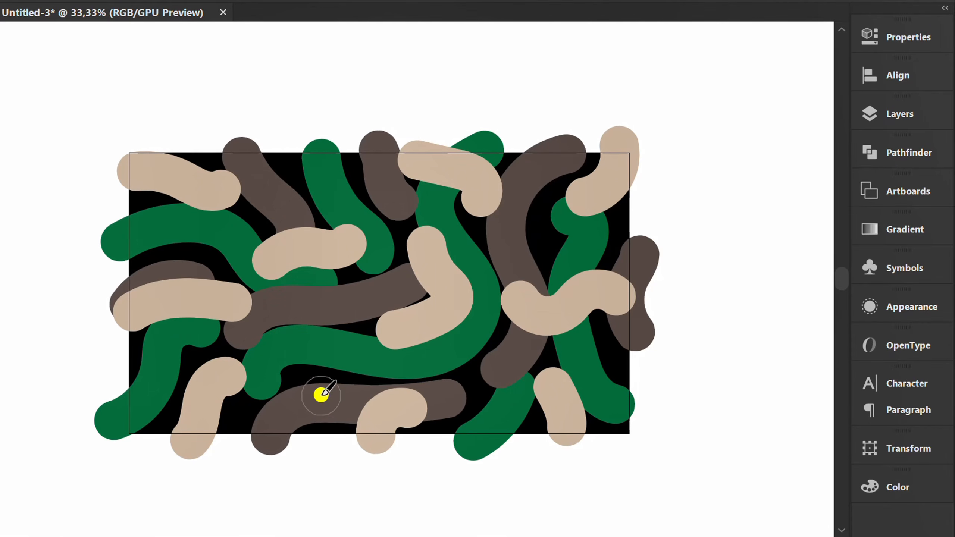
Switch to the Selection tool and hide the artwork outside the artboard with Trim View.
key(v)
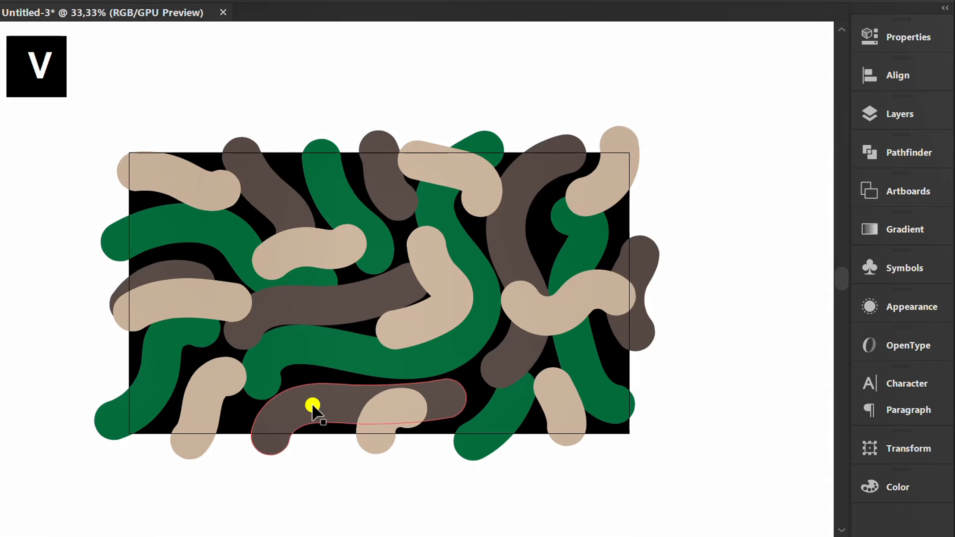
click(321, 473)
scroll(400, 428, down, 1)
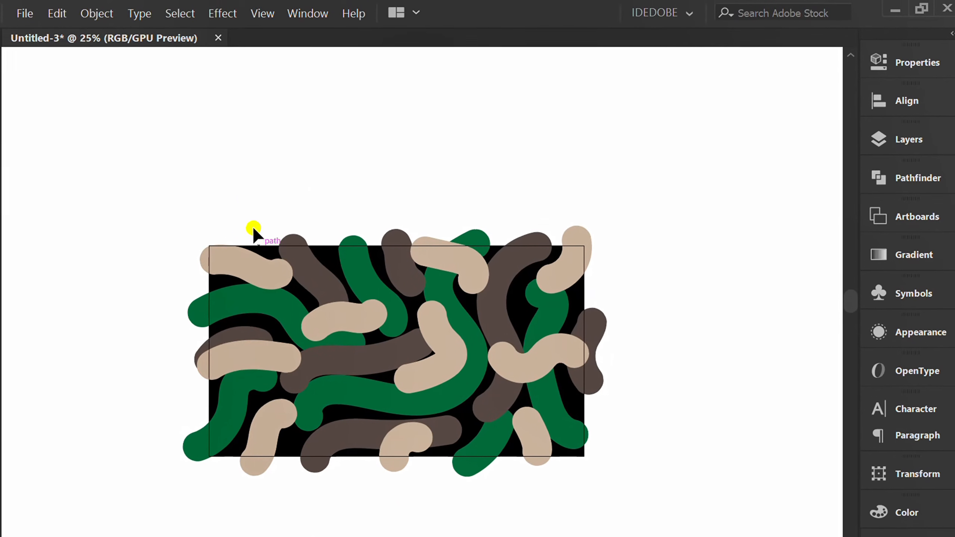
click(263, 13)
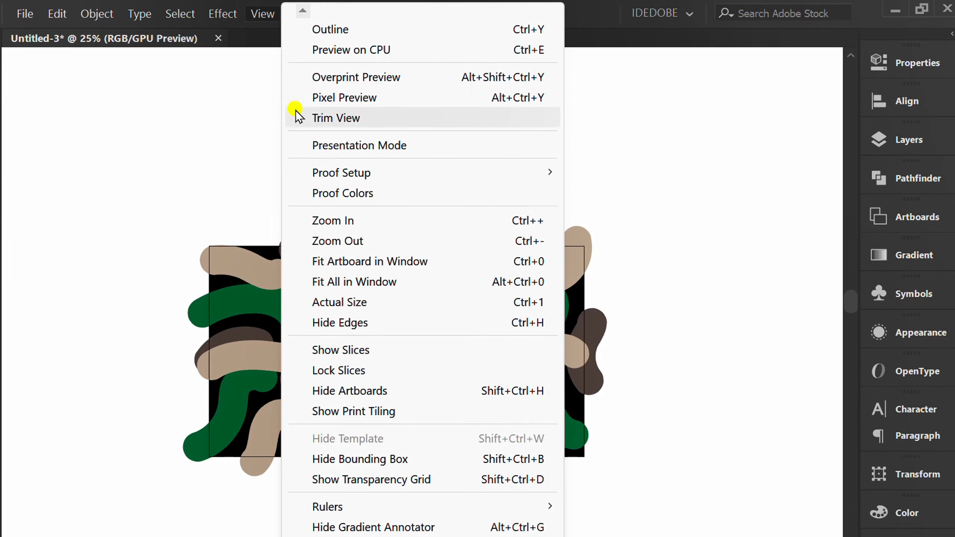
click(363, 118)
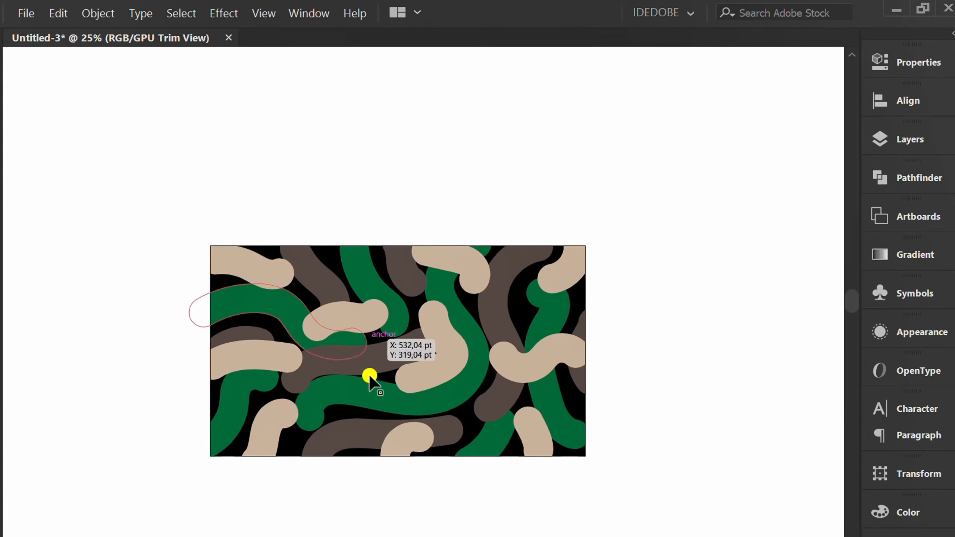
Configure the Twirl tool with 500 pt width and height, 50% intensity, 50° twirl rate, detail 3 and simplify 50.
click(18, 207)
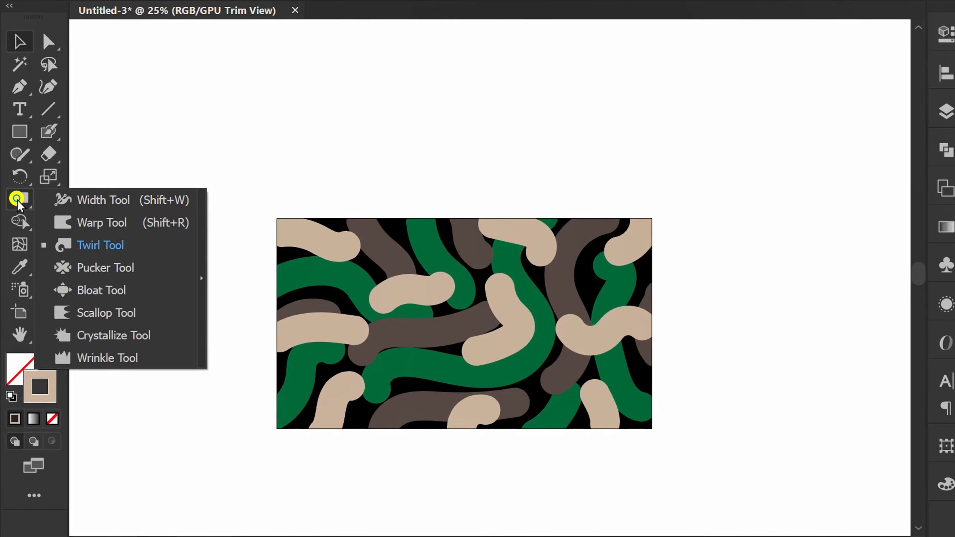
click(105, 245)
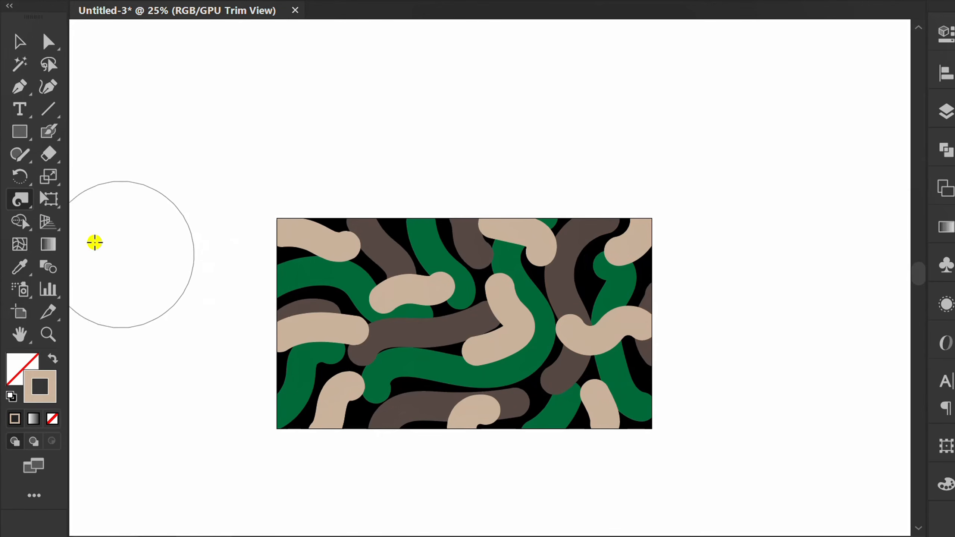
double_click(19, 200)
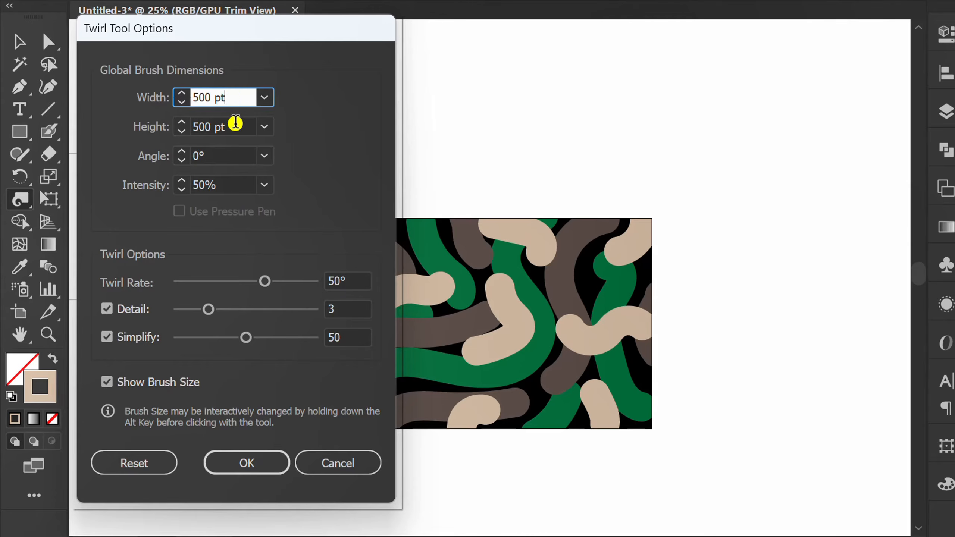
click(236, 128)
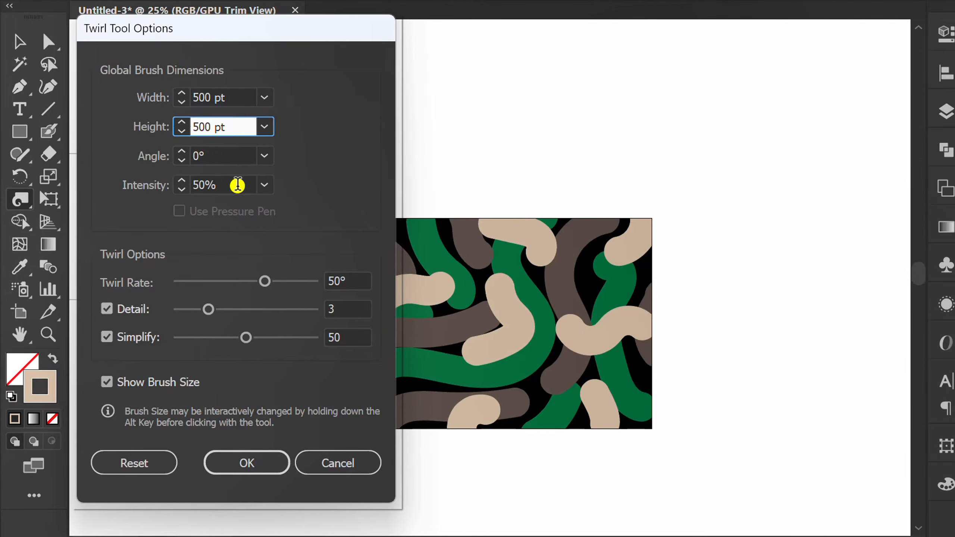
click(238, 186)
click(362, 281)
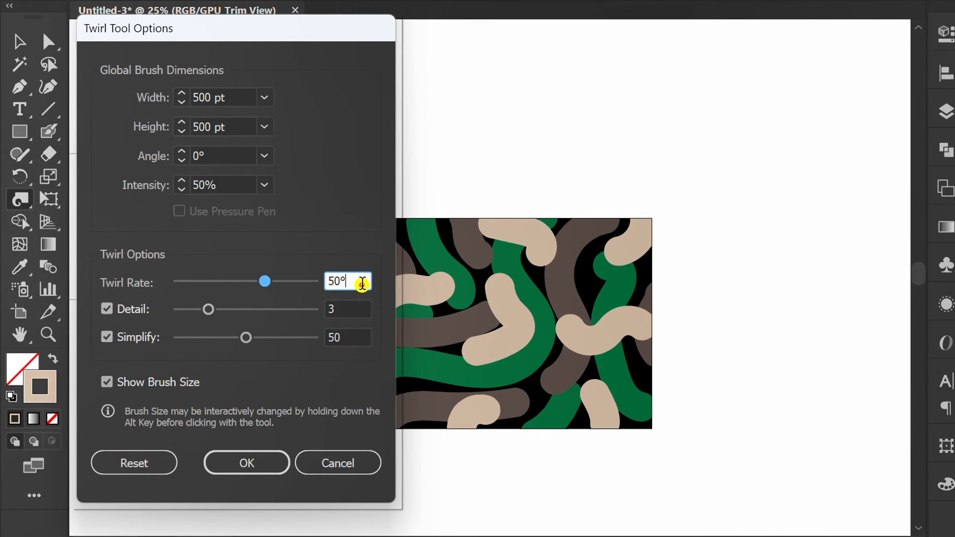
click(368, 310)
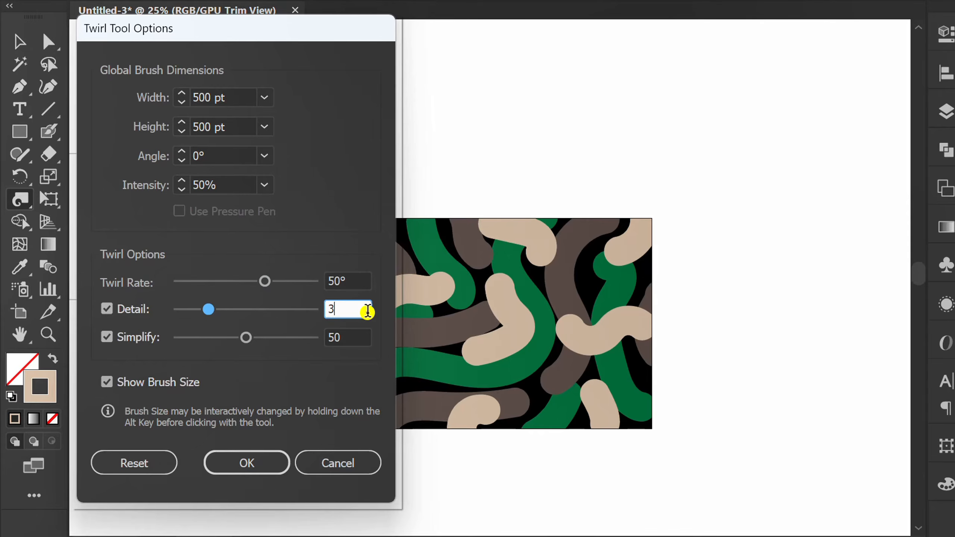
click(356, 340)
click(247, 463)
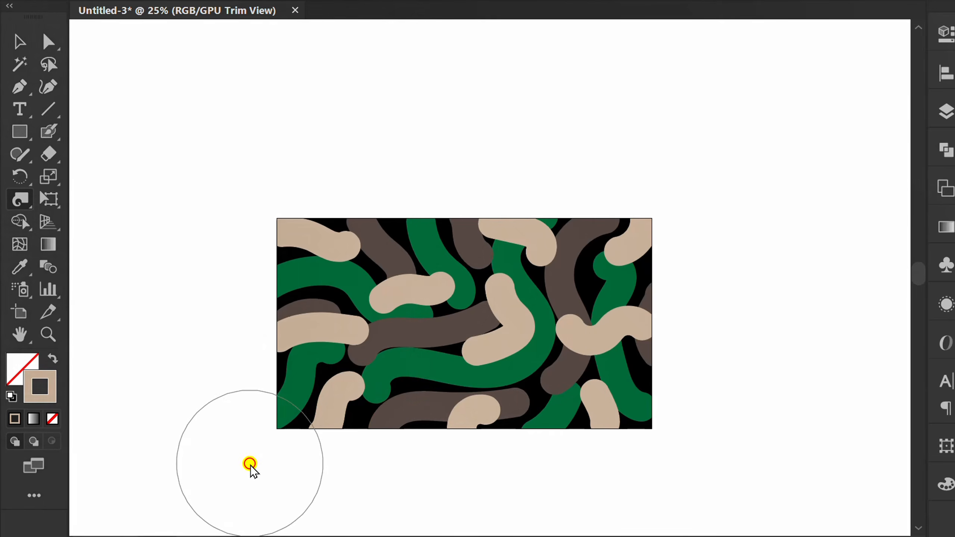
Twirl the painted strokes in the artboard's upper right, lower left, lower right and upper centre areas.
mouse_move(522, 296)
mouse_down()
mouse_move(534, 281)
mouse_move(582, 277)
mouse_move(530, 324)
mouse_up()
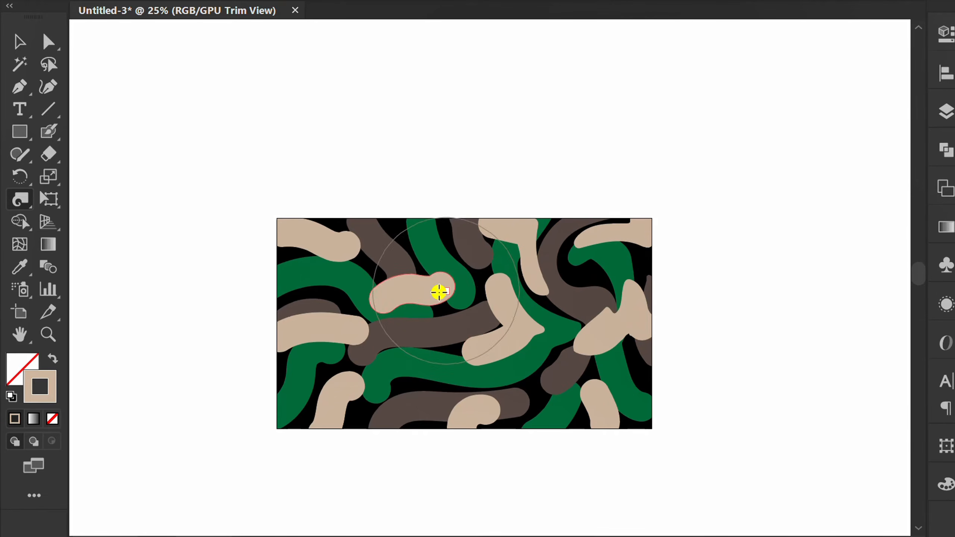
drag(354, 343, 351, 348)
drag(516, 379, 538, 381)
drag(455, 282, 455, 286)
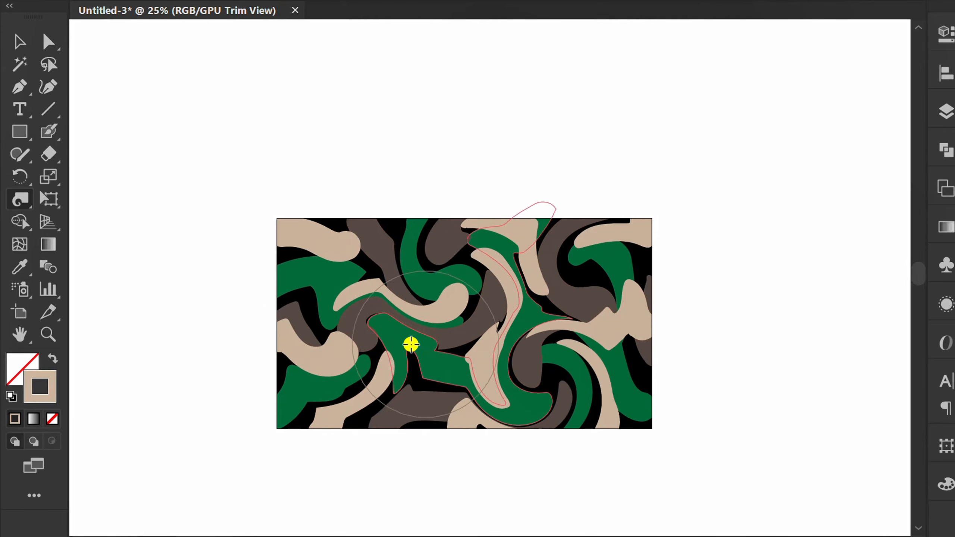
Warp the swirled shapes with the Warp tool, pushing areas at the upper right, left of centre, lower left and lower right.
click(19, 199)
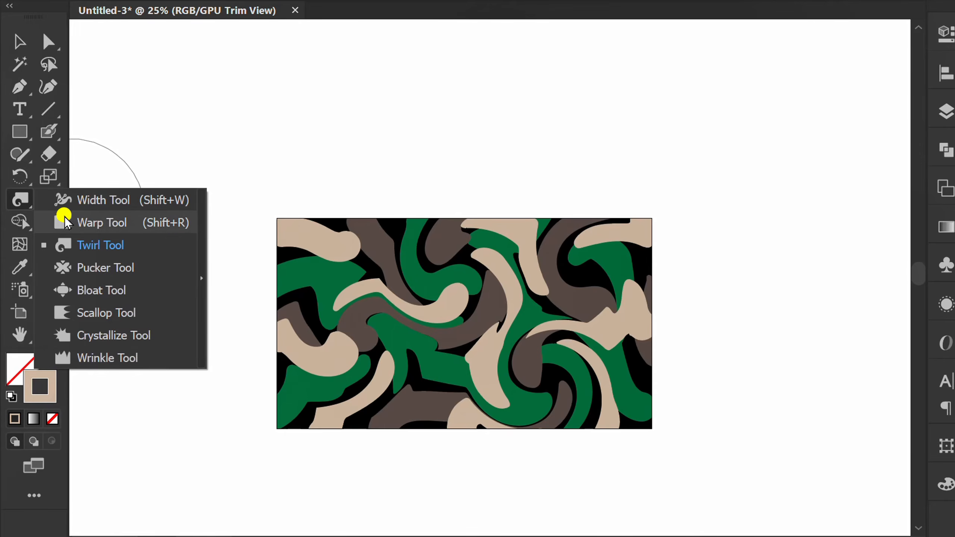
click(101, 226)
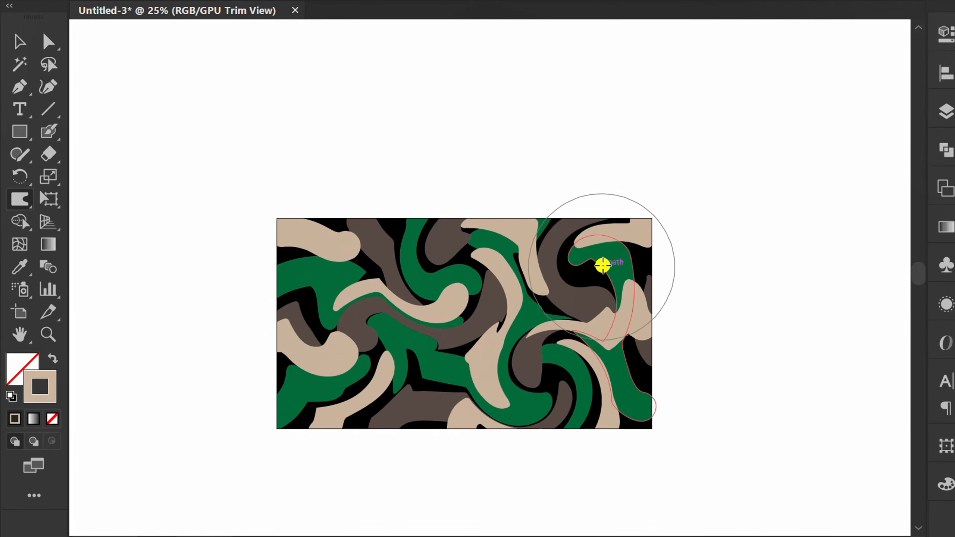
drag(603, 265, 573, 268)
drag(393, 333, 407, 268)
drag(324, 359, 423, 391)
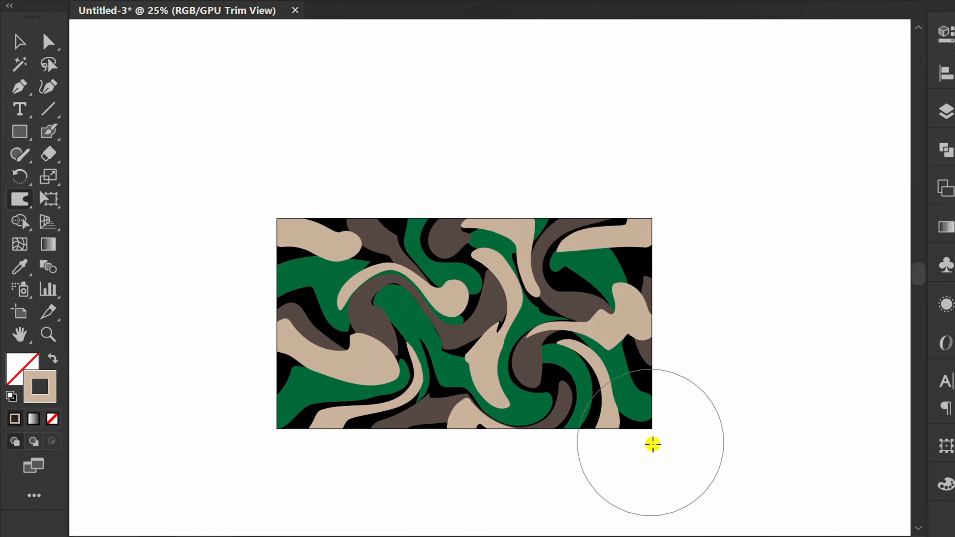
mouse_move(568, 414)
mouse_down()
mouse_move(635, 361)
mouse_move(580, 427)
mouse_up()
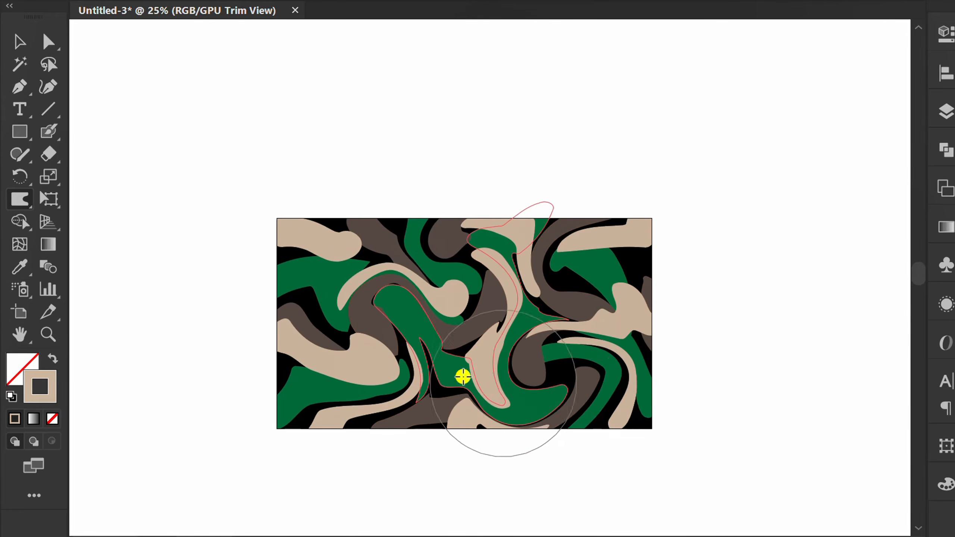
Twirl the pattern again around the centre, the right side, the upper-left corner, the lower left and the upper centre.
click(19, 198)
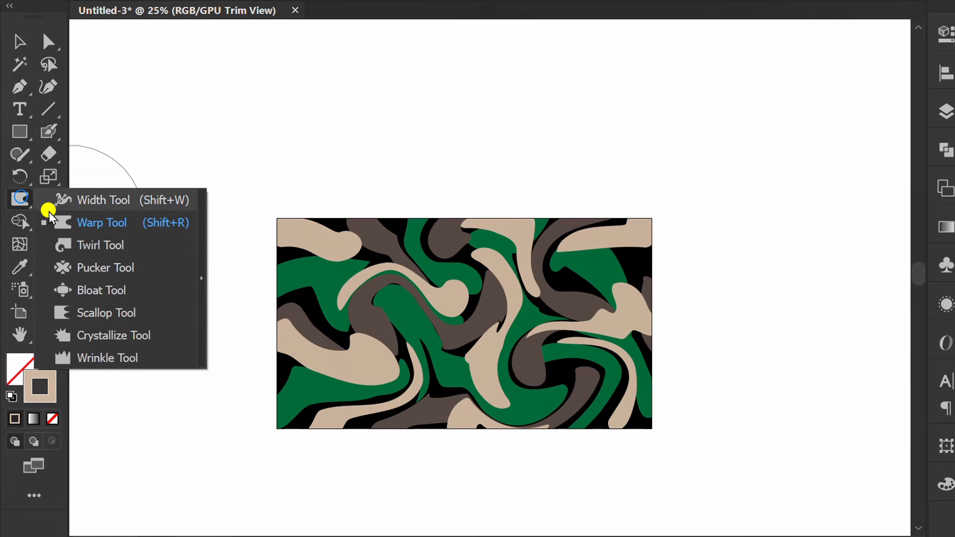
click(95, 244)
mouse_move(451, 305)
mouse_down()
mouse_move(539, 305)
mouse_move(480, 348)
mouse_move(437, 347)
mouse_up()
click(596, 318)
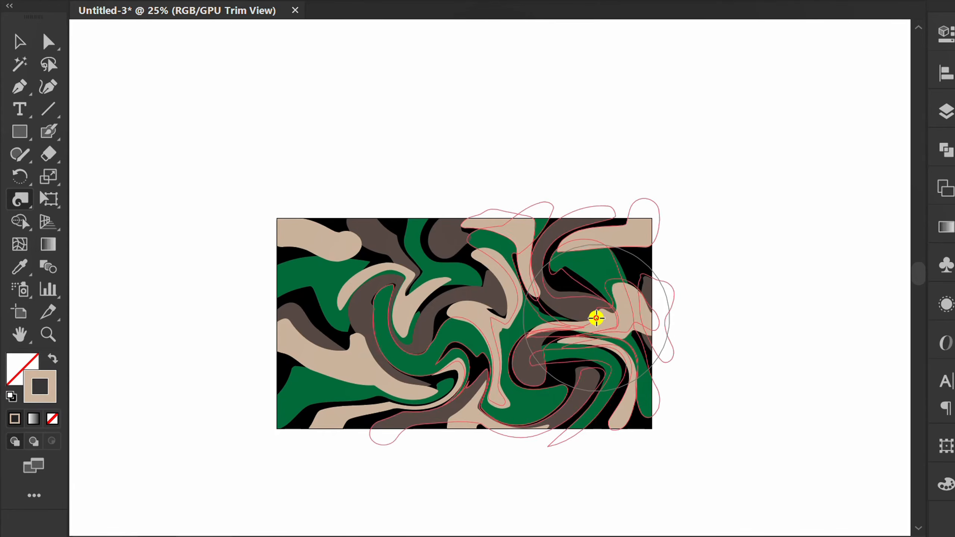
click(299, 246)
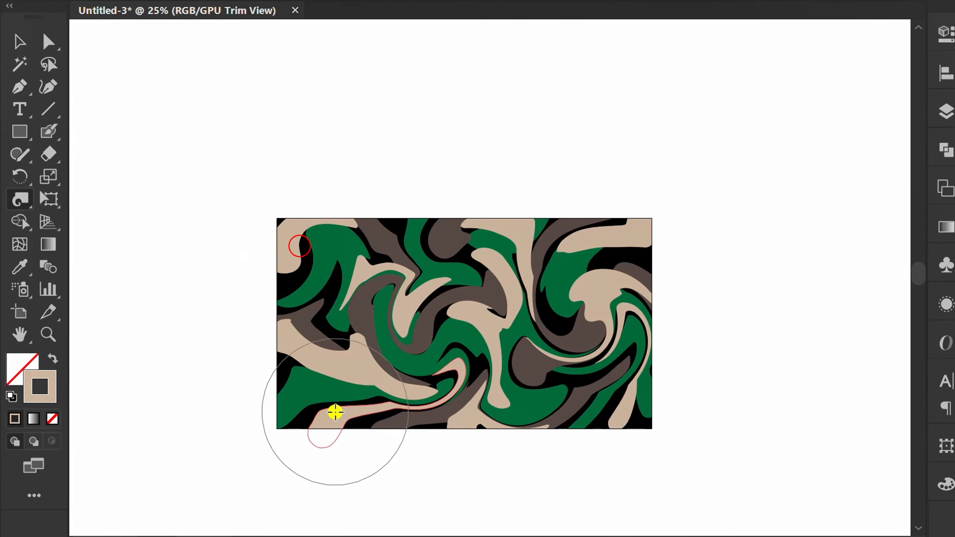
click(333, 395)
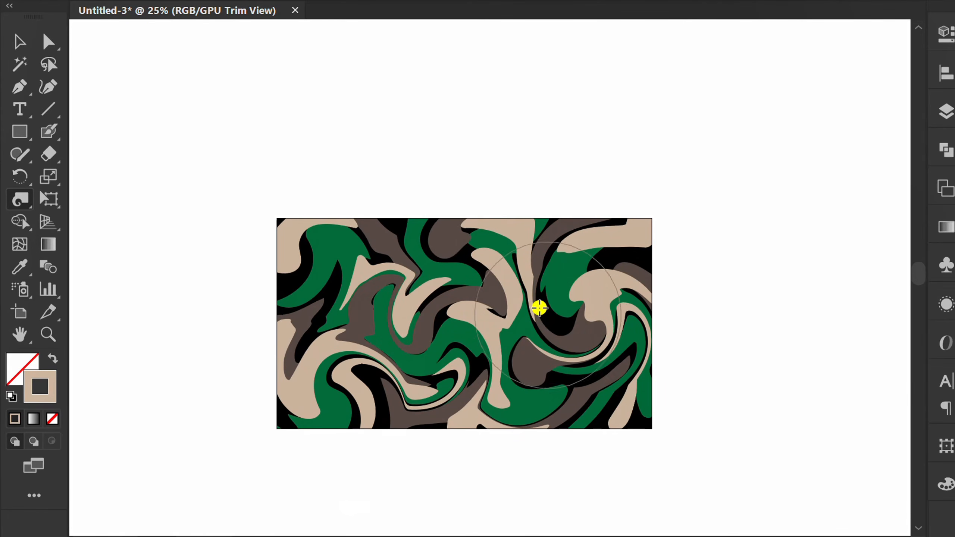
click(478, 286)
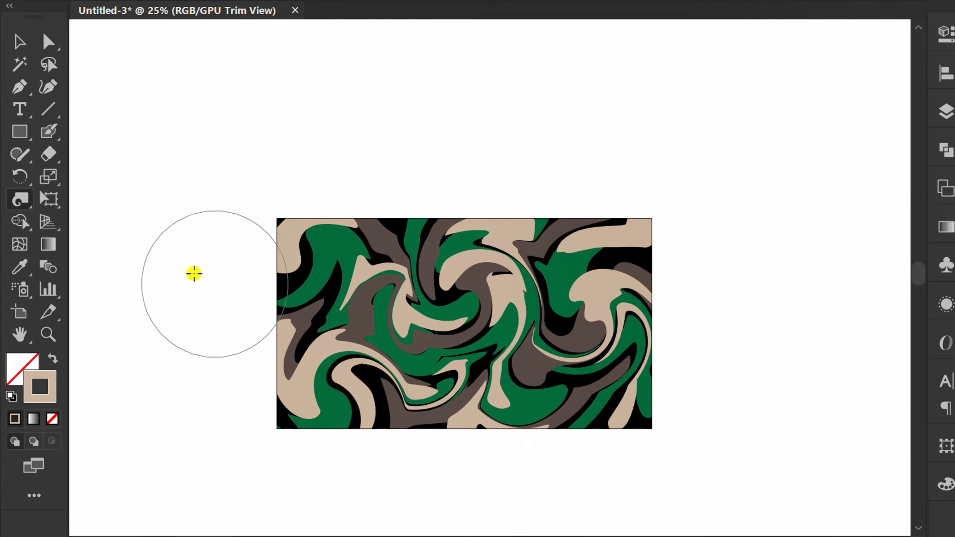
Warp the pattern's centre, right and left areas with the Warp tool to stretch the swirls further.
drag(27, 205, 78, 222)
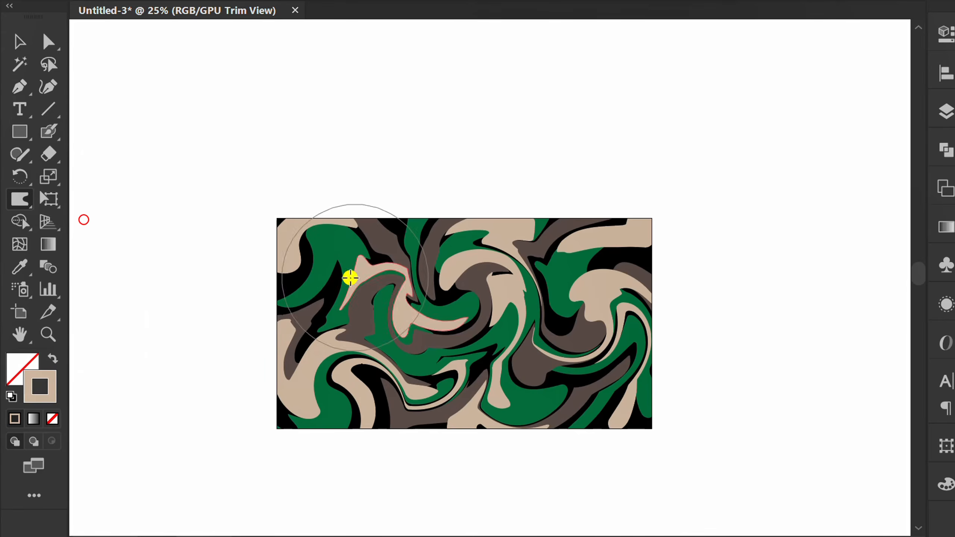
mouse_move(520, 294)
mouse_down()
mouse_move(554, 249)
mouse_move(627, 272)
mouse_move(630, 306)
mouse_move(605, 300)
mouse_move(628, 238)
mouse_move(614, 387)
mouse_move(576, 388)
mouse_move(568, 350)
mouse_move(598, 381)
mouse_move(506, 413)
mouse_move(490, 407)
mouse_move(549, 370)
mouse_up()
mouse_move(348, 369)
mouse_down()
mouse_move(345, 391)
mouse_move(377, 352)
mouse_move(408, 350)
mouse_move(452, 301)
mouse_move(358, 347)
mouse_move(383, 342)
mouse_move(327, 304)
mouse_move(321, 386)
mouse_up()
mouse_move(356, 356)
mouse_down()
mouse_move(397, 325)
mouse_move(351, 390)
mouse_up()
drag(419, 302, 376, 367)
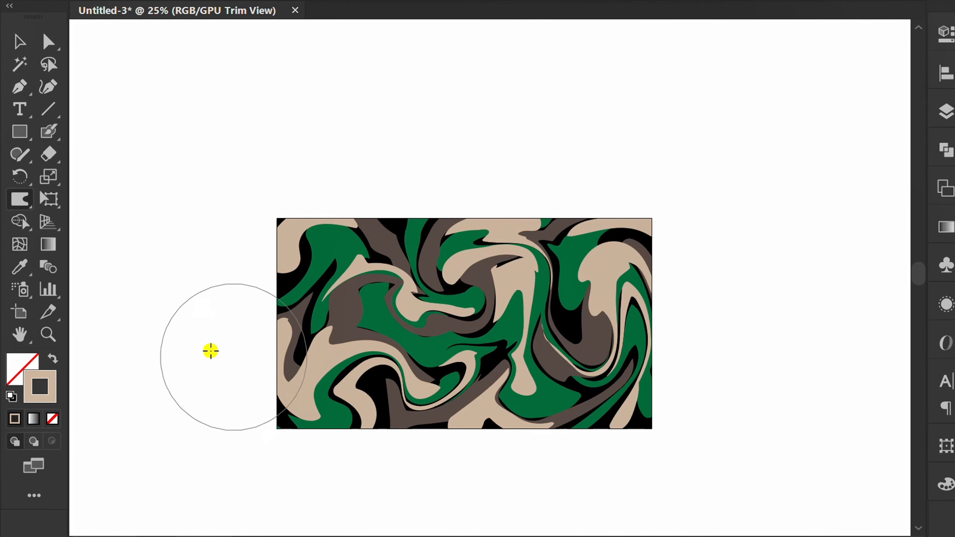
Add more twirls at the pattern's left, right, upper-centre and lower-centre areas with the Twirl tool.
click(17, 199)
click(100, 243)
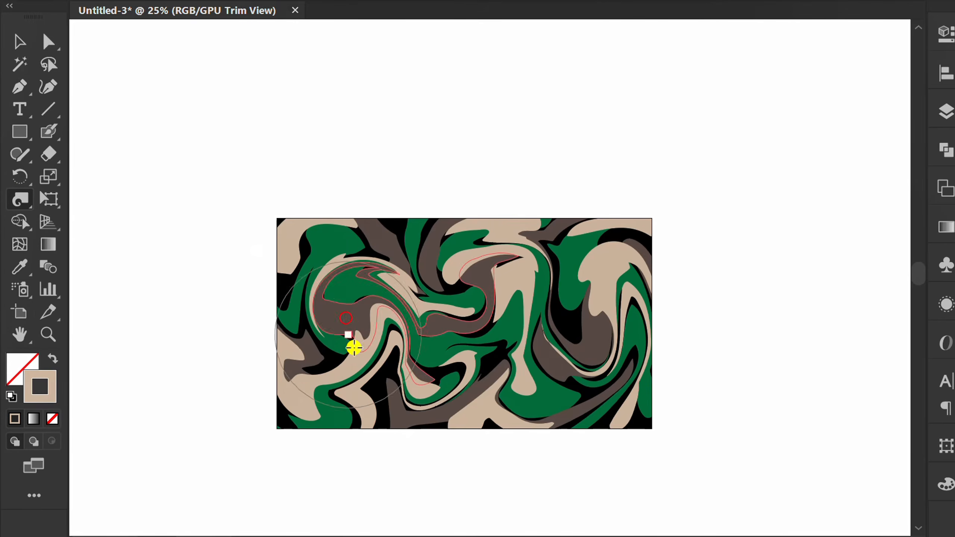
click(606, 303)
click(482, 272)
click(518, 404)
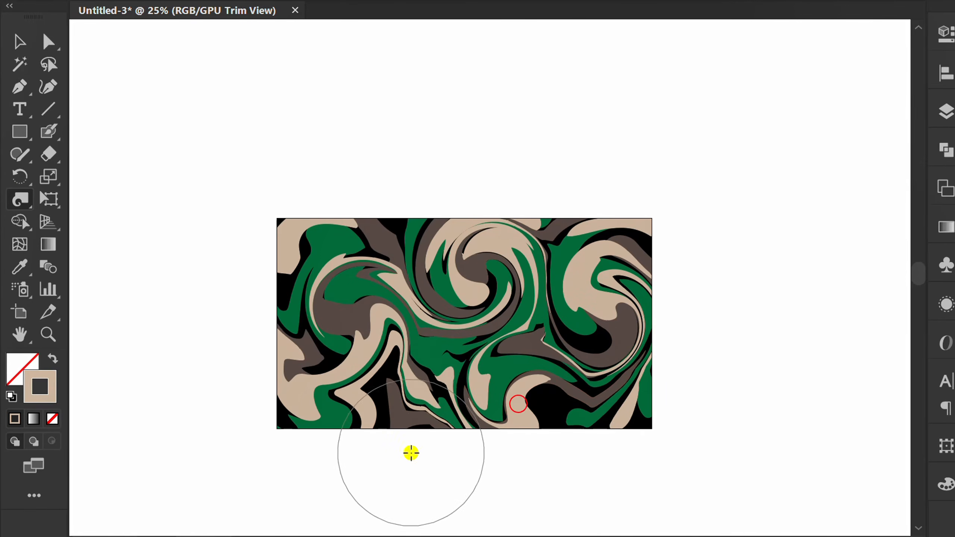
Warp the pattern's lower-centre area upward and its right-hand swirl downward with the Warp tool.
click(19, 198)
click(94, 219)
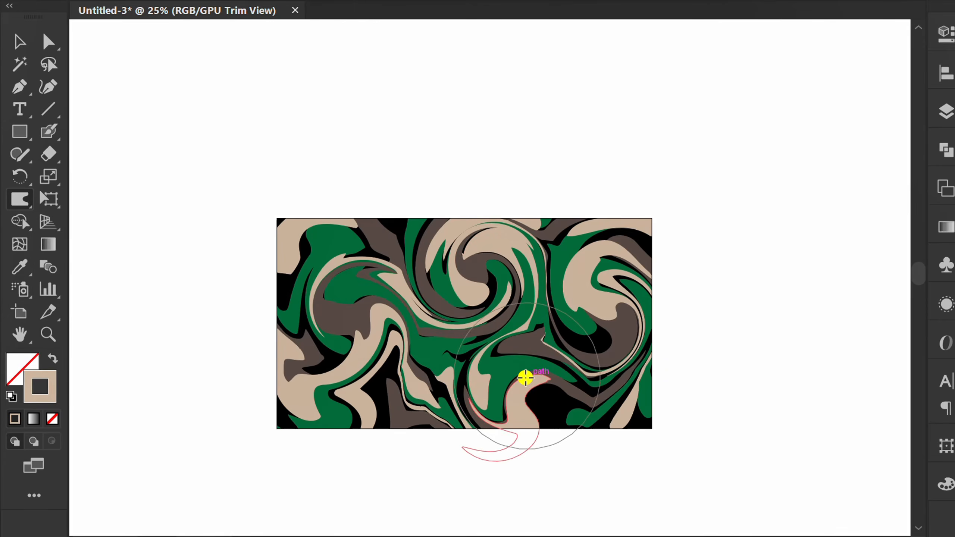
mouse_move(526, 377)
mouse_down()
mouse_move(573, 429)
mouse_move(525, 414)
mouse_move(526, 372)
mouse_move(448, 413)
mouse_move(509, 382)
mouse_move(429, 413)
mouse_move(343, 380)
mouse_move(339, 355)
mouse_move(302, 324)
mouse_move(353, 259)
mouse_move(417, 294)
mouse_move(434, 369)
mouse_move(537, 318)
mouse_up()
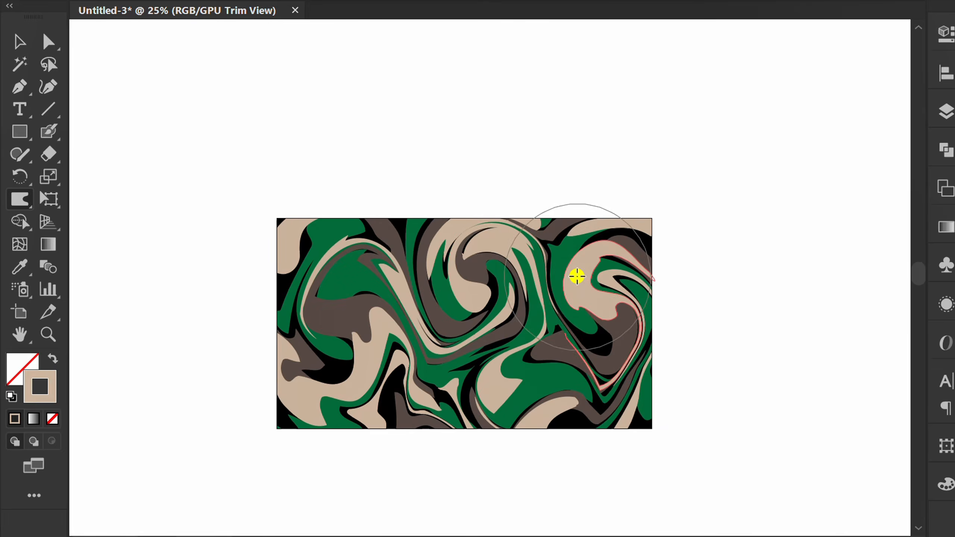
mouse_move(577, 277)
mouse_down()
mouse_move(609, 262)
mouse_move(625, 288)
mouse_move(602, 313)
mouse_up()
Twirl the pattern left of centre, at the lower centre, lower left, right side, left edge and lower-left corner with the Twirl tool.
mouse_move(19, 199)
mouse_down()
mouse_move(47, 219)
mouse_move(60, 246)
mouse_up()
drag(405, 286, 409, 289)
drag(533, 376, 519, 381)
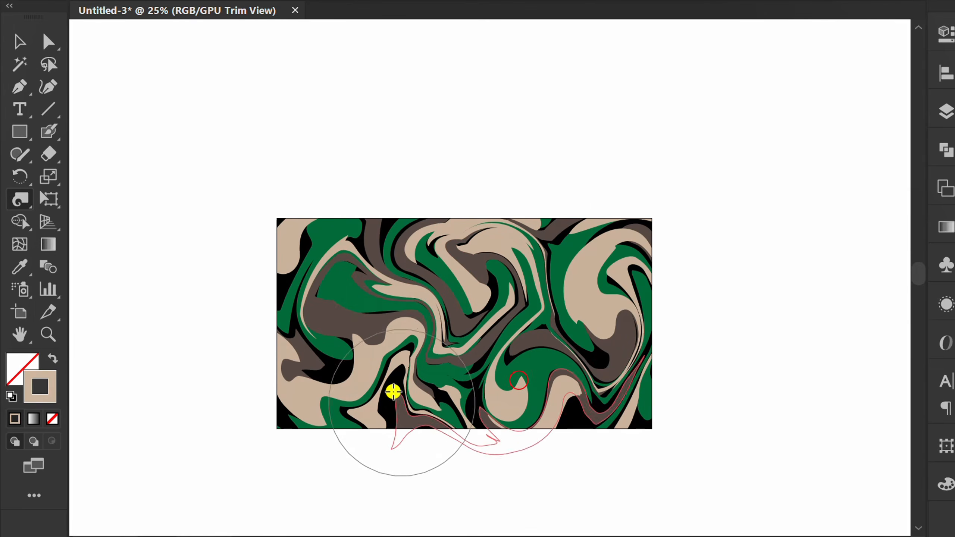
drag(392, 389, 390, 376)
drag(603, 294, 595, 286)
drag(586, 335, 586, 334)
drag(402, 401, 402, 401)
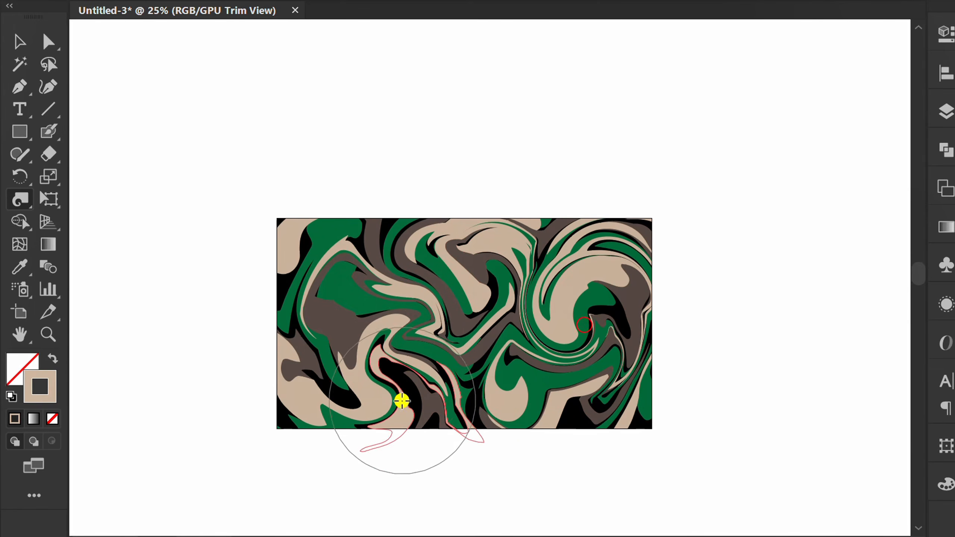
drag(295, 257, 298, 267)
drag(290, 415, 296, 400)
Warp the pattern's left, lower-centre, lower-right and lower-left areas with the Warp tool to stretch the new swirls.
drag(13, 203, 92, 219)
drag(337, 333, 313, 316)
drag(374, 301, 329, 337)
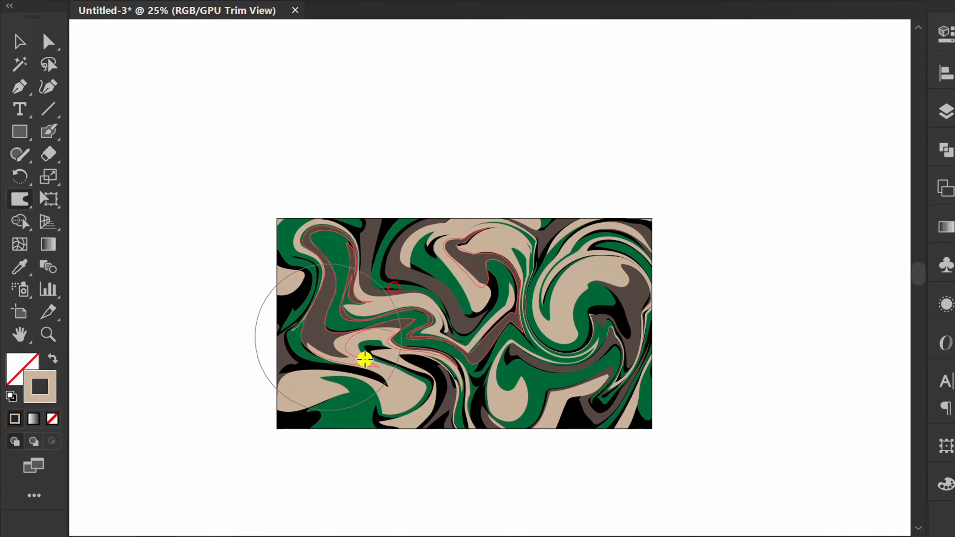
drag(512, 394, 597, 418)
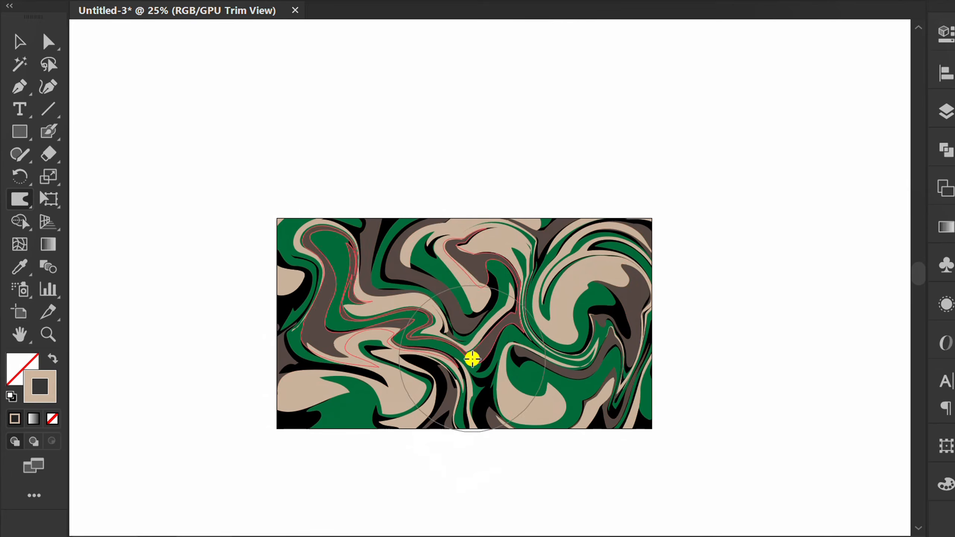
mouse_move(471, 356)
mouse_down()
mouse_move(497, 391)
mouse_move(537, 305)
mouse_move(583, 342)
mouse_move(545, 339)
mouse_move(535, 303)
mouse_move(608, 335)
mouse_move(573, 320)
mouse_move(602, 356)
mouse_up()
mouse_move(603, 367)
mouse_down()
mouse_move(608, 391)
mouse_move(573, 360)
mouse_move(567, 370)
mouse_up()
drag(322, 423, 301, 407)
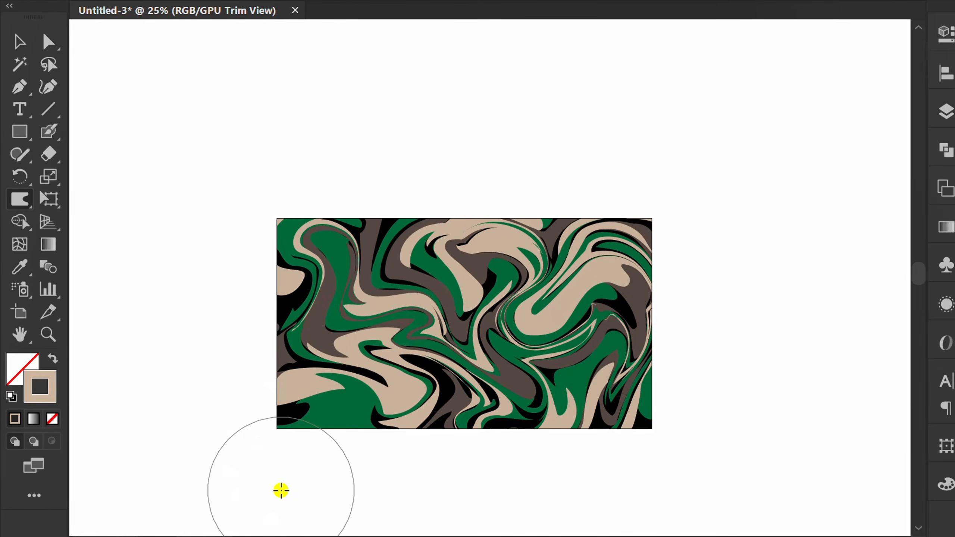
drag(17, 197, 91, 245)
mouse_move(317, 433)
mouse_down()
mouse_move(324, 440)
mouse_move(325, 406)
mouse_move(376, 393)
mouse_up()
key(ctrl+z)
key(ctrl+z)
Twirl the pattern's left half and the large beige swirl right of centre with the Twirl tool.
mouse_move(384, 300)
mouse_down()
mouse_move(514, 290)
mouse_move(593, 346)
mouse_move(468, 448)
mouse_move(459, 342)
mouse_move(351, 334)
mouse_move(335, 384)
mouse_move(375, 391)
mouse_move(312, 320)
mouse_up()
click(312, 320)
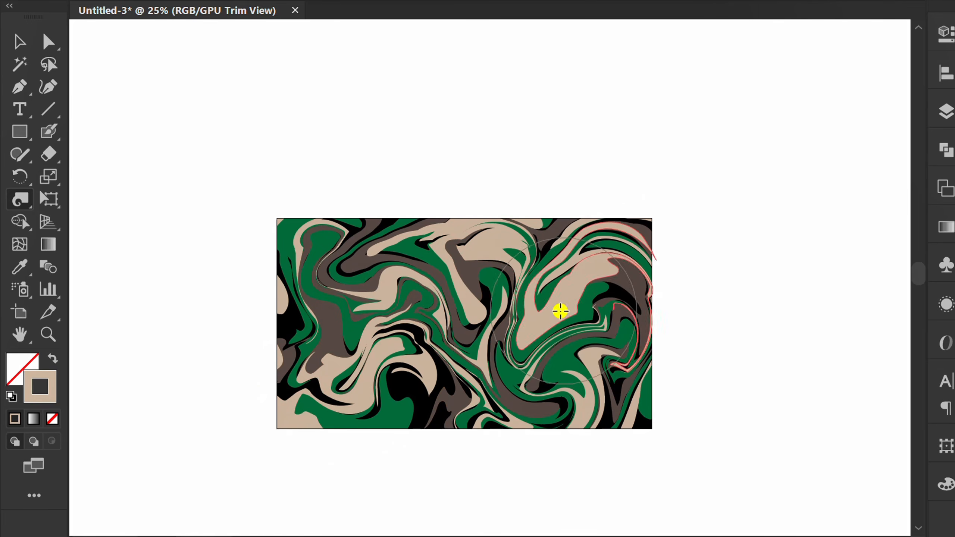
click(558, 312)
Push the beige shape right of centre toward the lower right with the Warp tool to finish the distortion.
drag(18, 195, 89, 222)
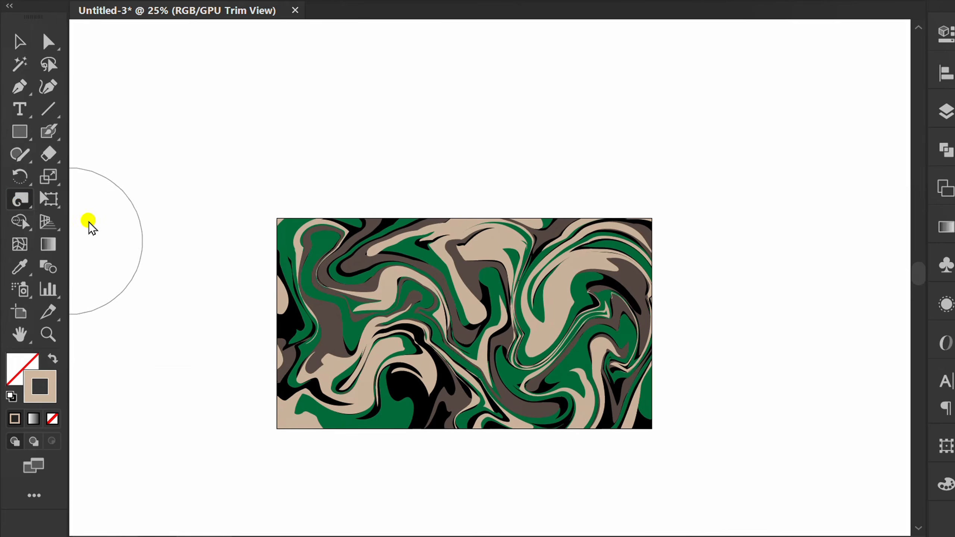
drag(521, 304, 574, 342)
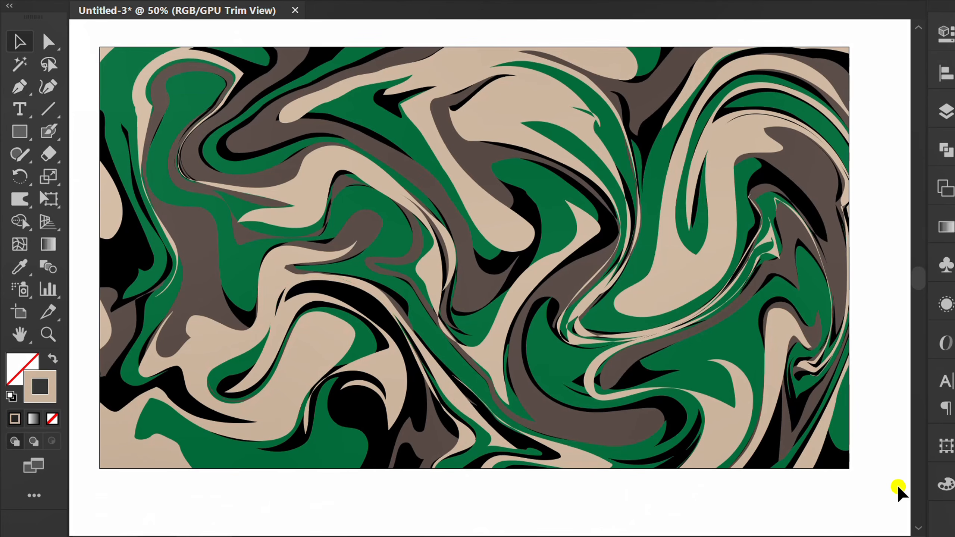